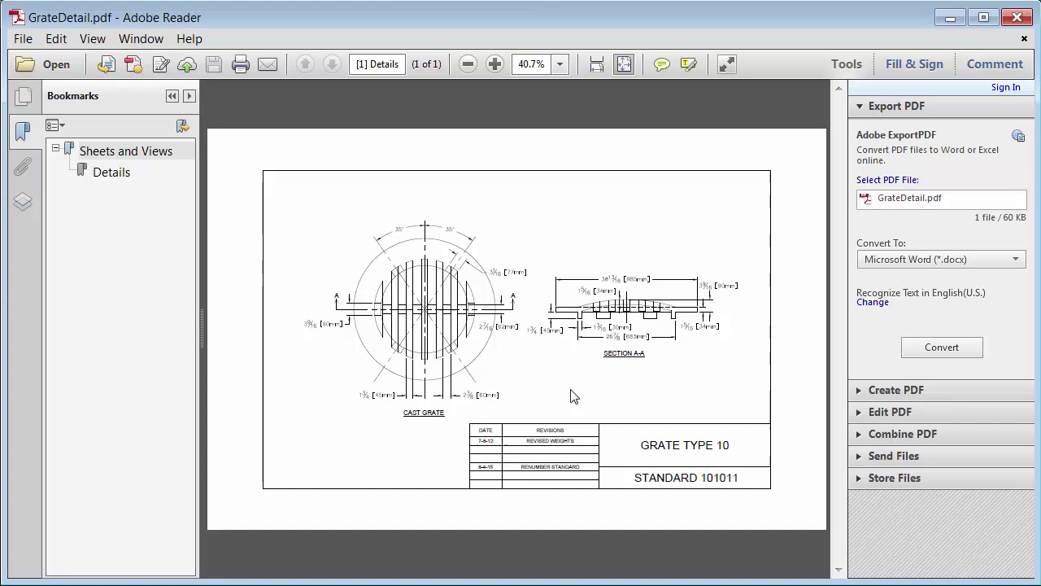
Show the PDF's layer list and hide the BORDER, HIDDEN, TEXT, center, det-2 and dims layers
click(22, 203)
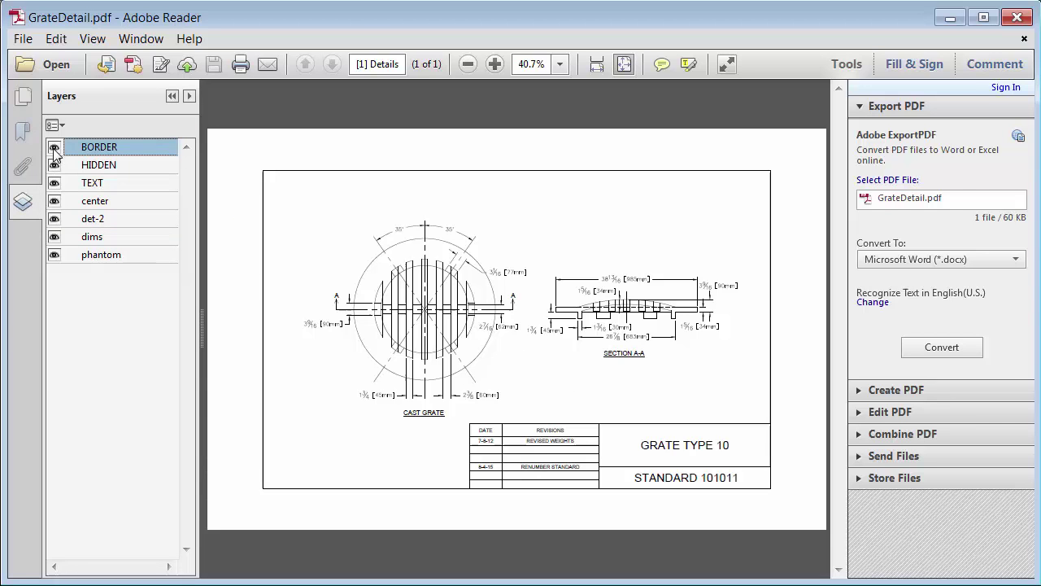
click(53, 147)
click(54, 165)
click(53, 182)
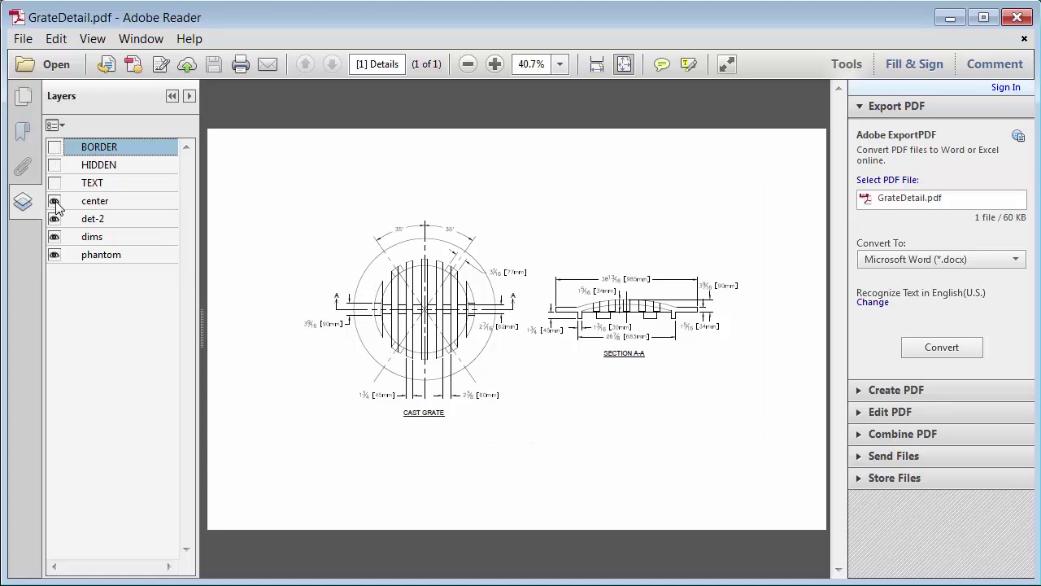
click(53, 200)
click(53, 218)
click(54, 236)
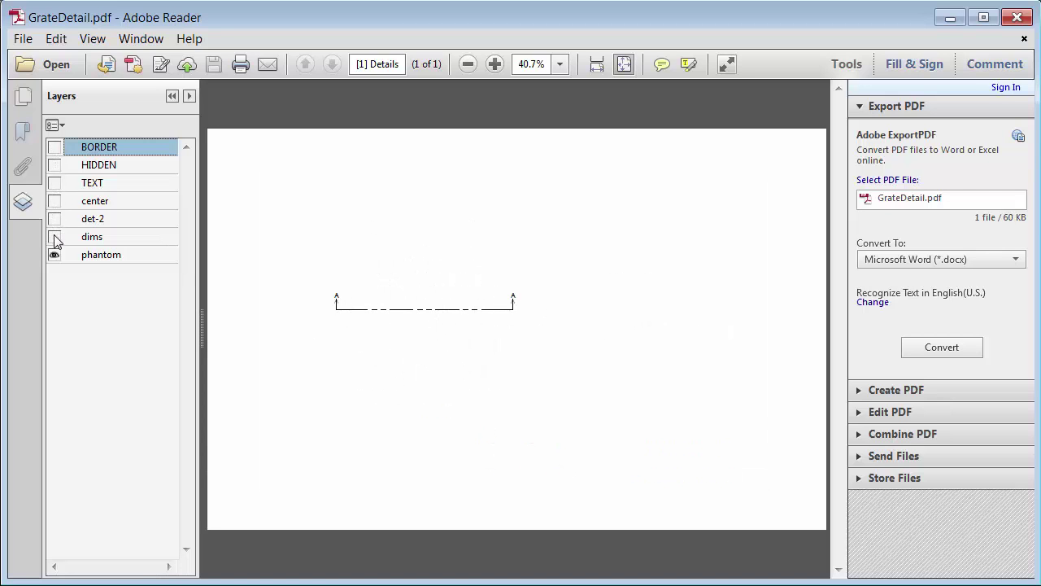
Turn the dims, det-2, center, TEXT, HIDDEN and BORDER layers back on
click(54, 236)
click(54, 218)
click(54, 200)
click(54, 182)
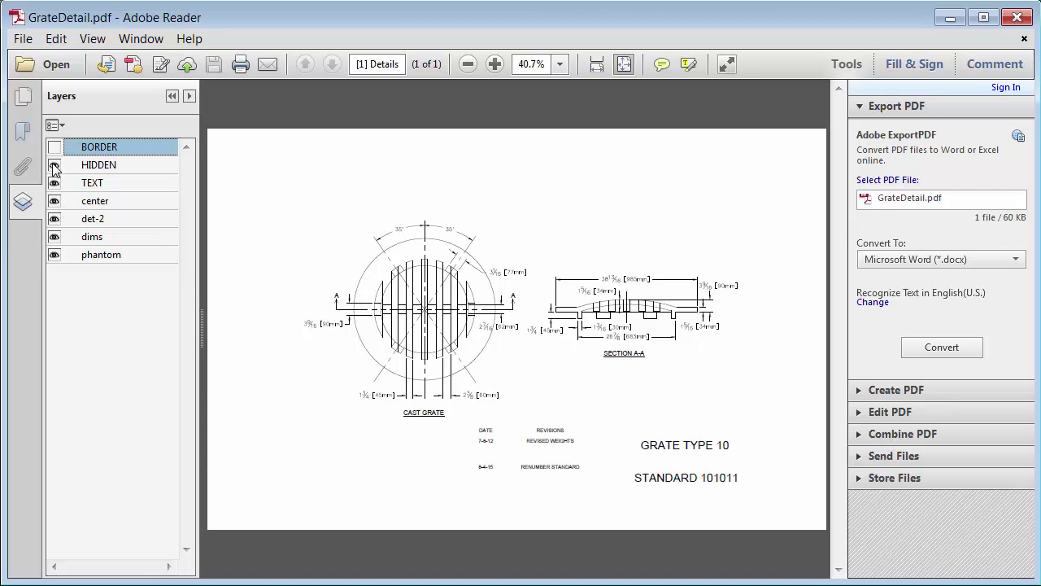
click(54, 165)
click(54, 147)
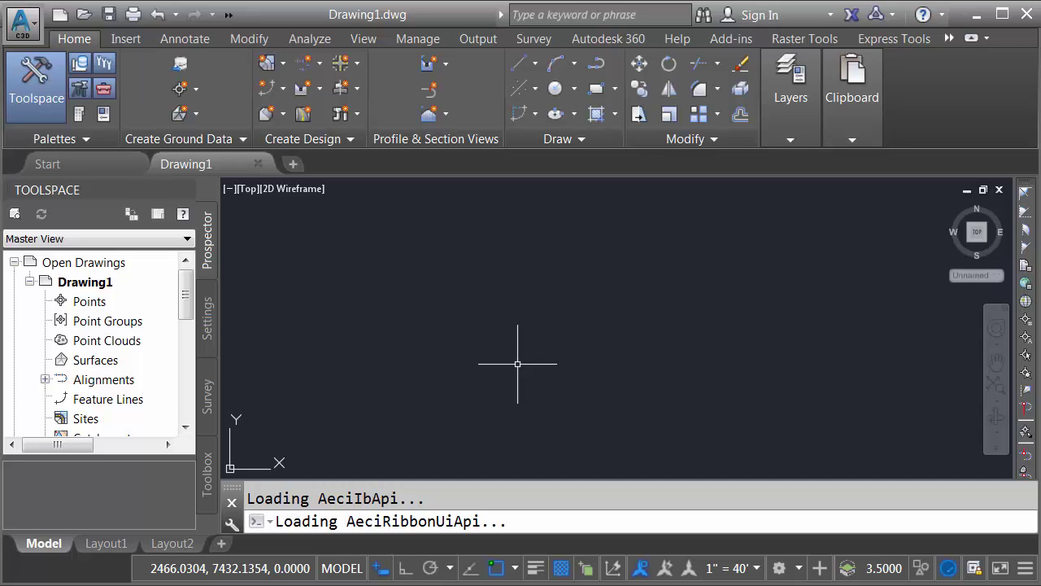
Run PDFIMPORT from the command line using the pdf alias
text(pdf)
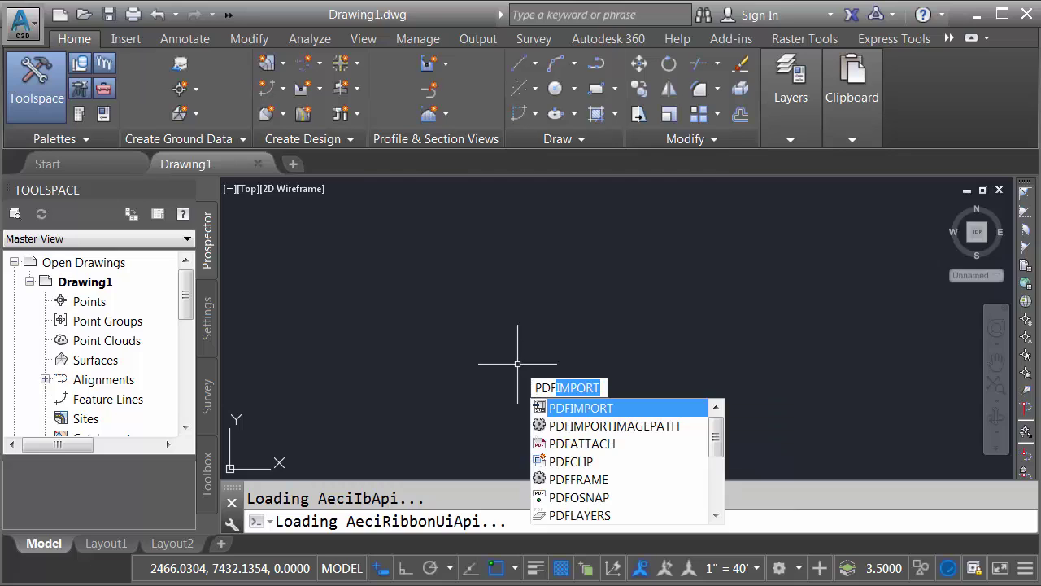
key(Return)
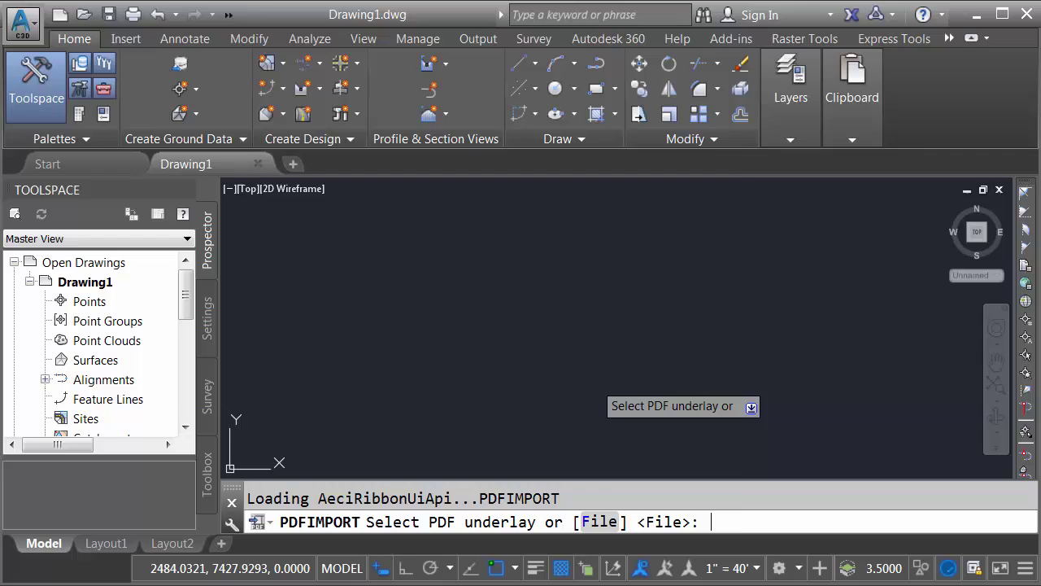
Choose the File option, open GrateDetail.pdf, and preview its page as thumbnails, then full size
key(Return)
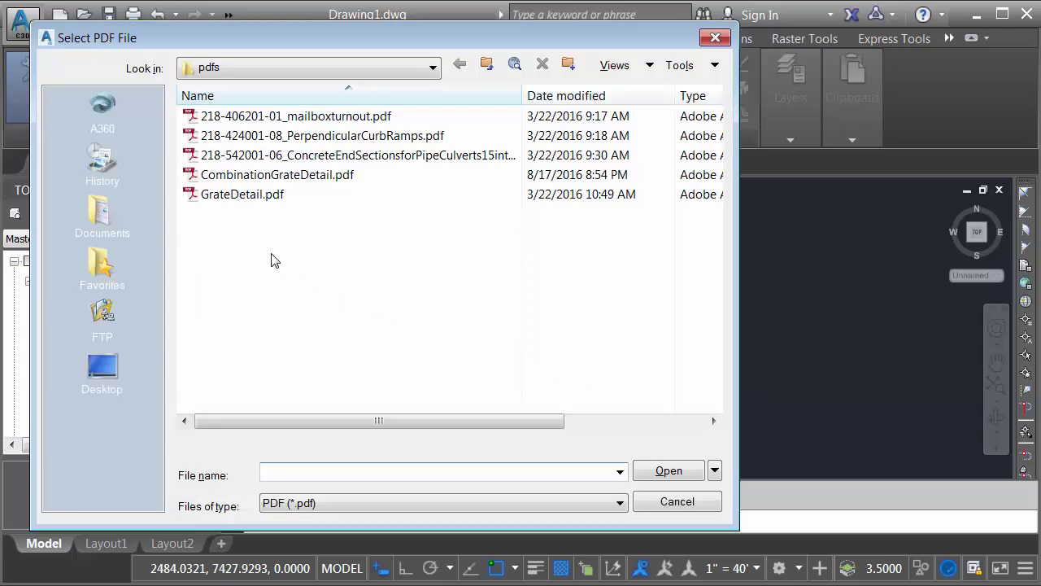
click(244, 195)
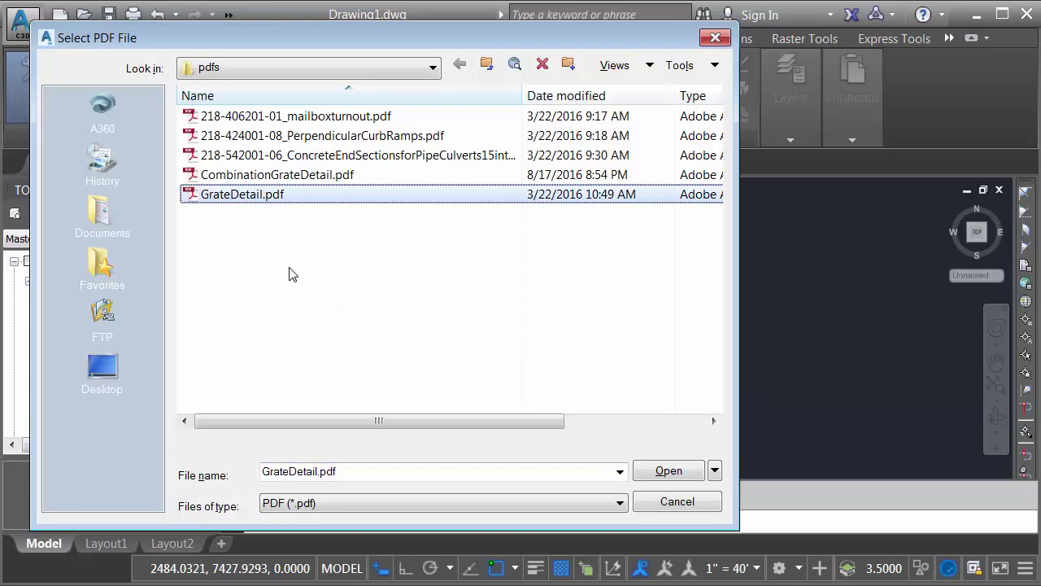
click(647, 471)
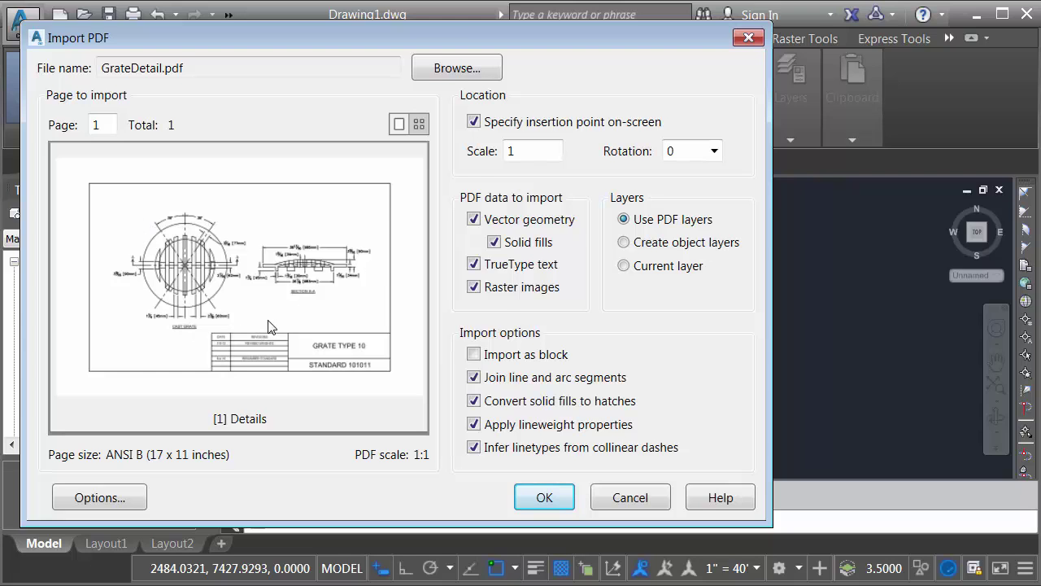
click(419, 123)
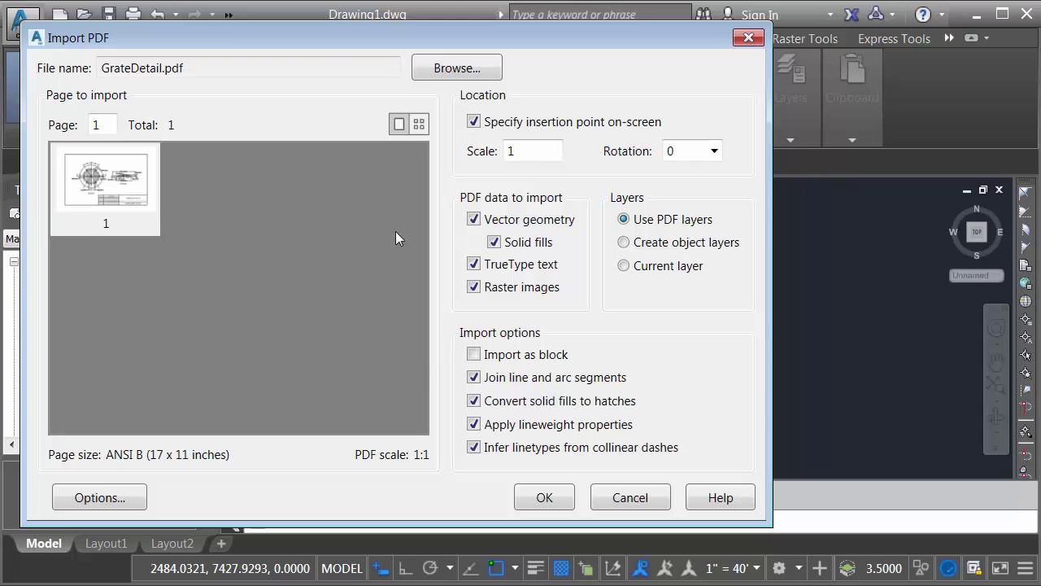
click(399, 124)
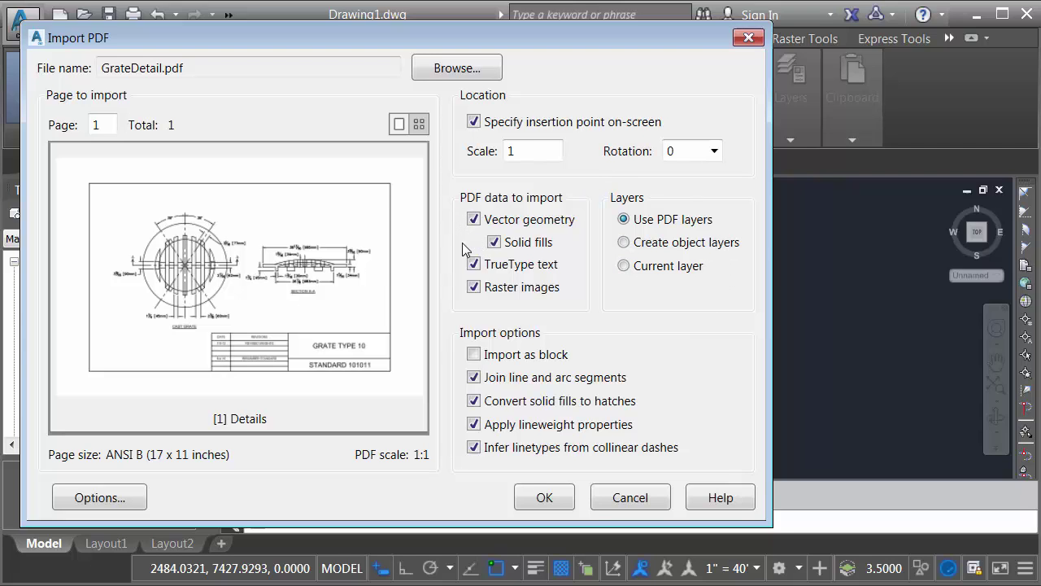
Untick Raster images and accept the Import PDF settings for GrateDetail.pdf
click(474, 287)
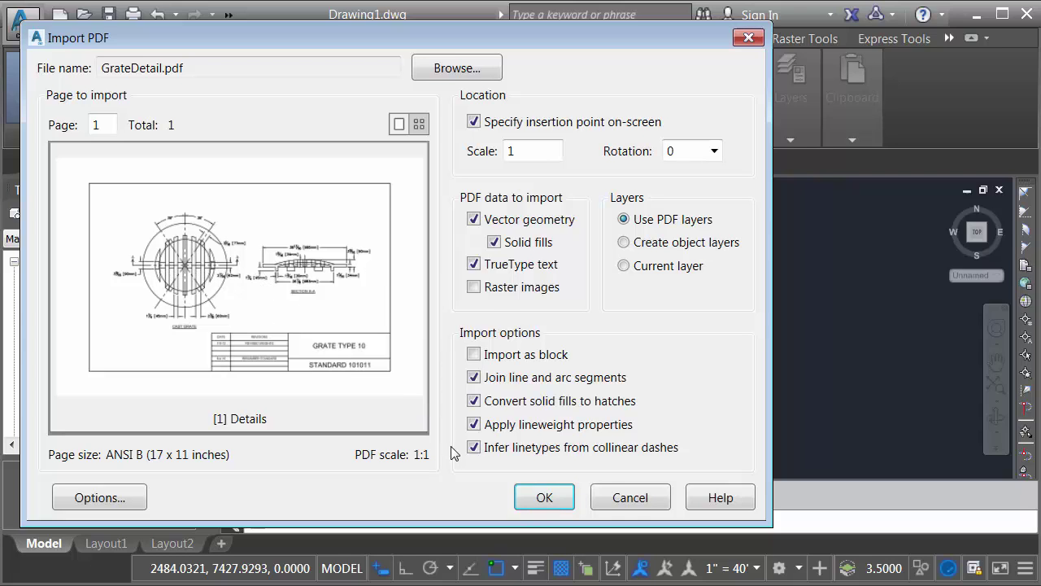
click(527, 494)
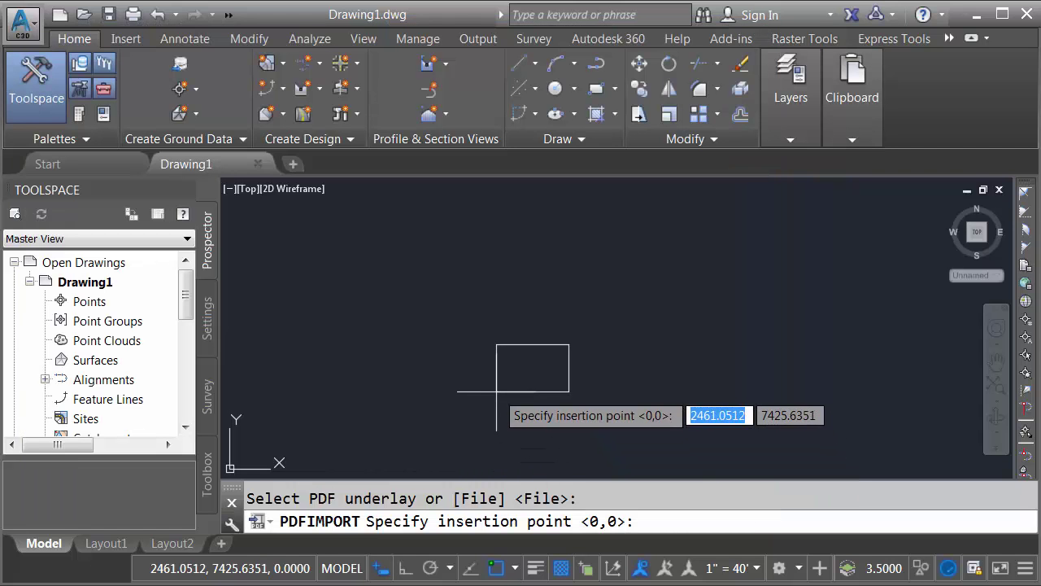
Place the imported grate detail in Drawing1 and pan toward the Section A-A detail
click(489, 345)
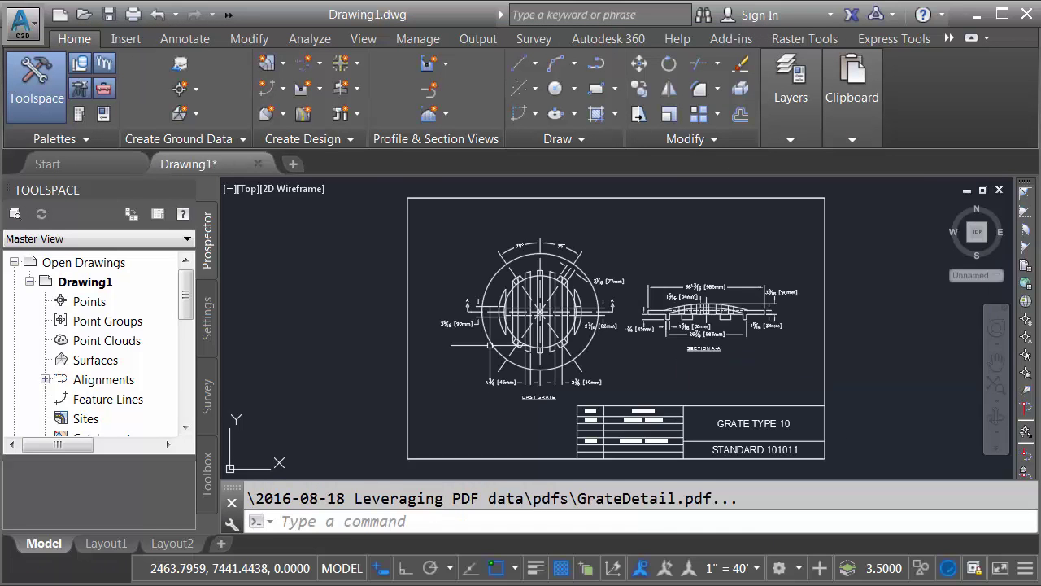
scroll(541, 309, up, 5)
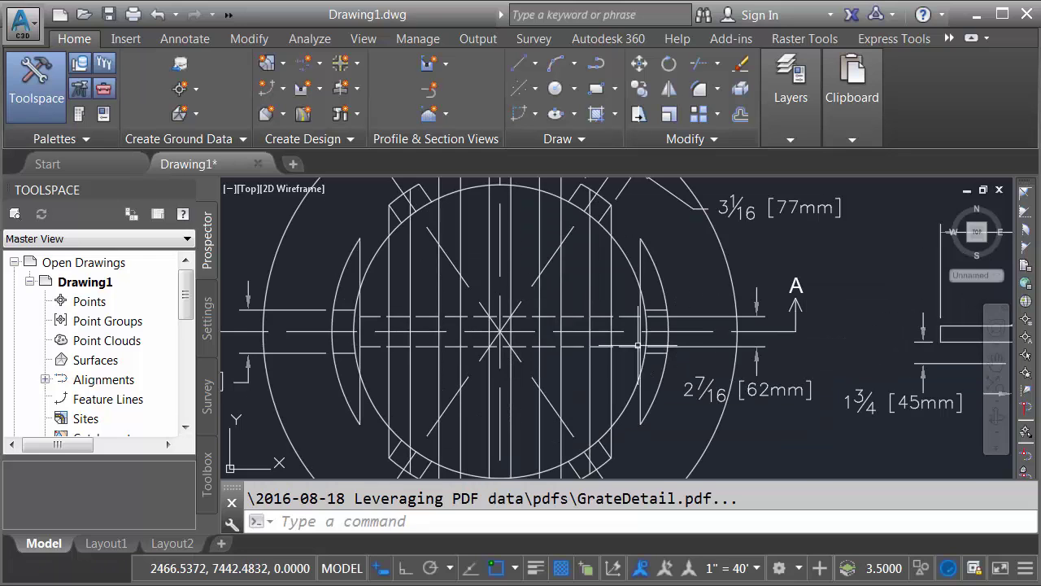
middle_drag(711, 350, 615, 366)
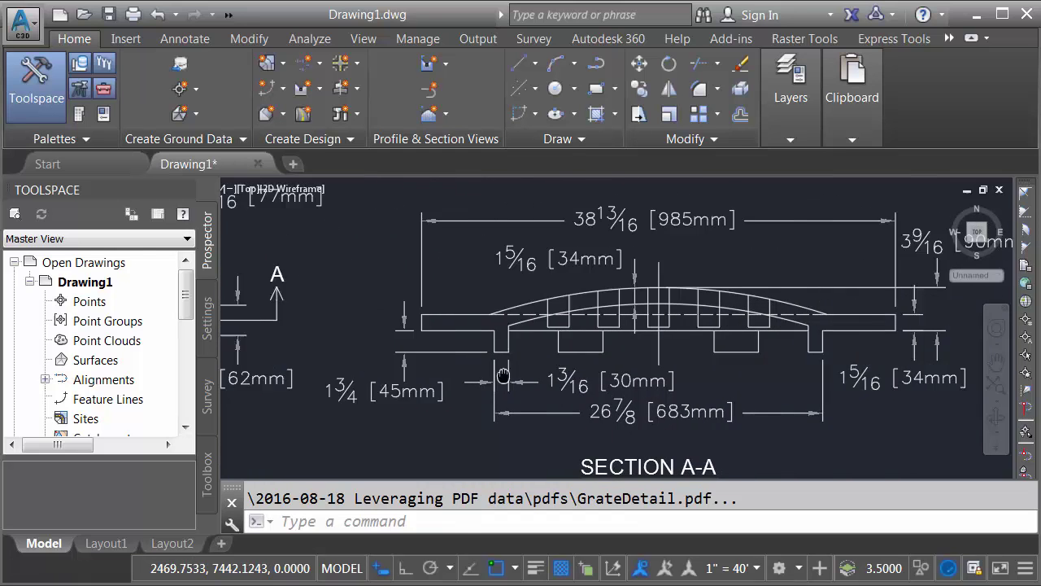
middle_drag(503, 376, 489, 370)
scroll(716, 338, up, 7)
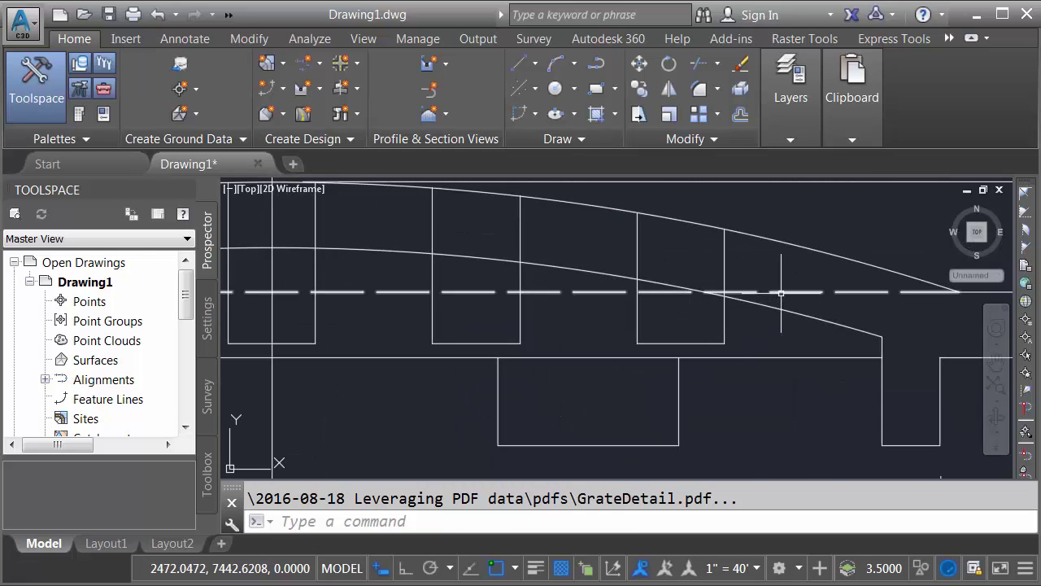
Zoom in on the SECTION A-A title and its 26 7/8 [683mm] dimension text
mouse_move(782, 292)
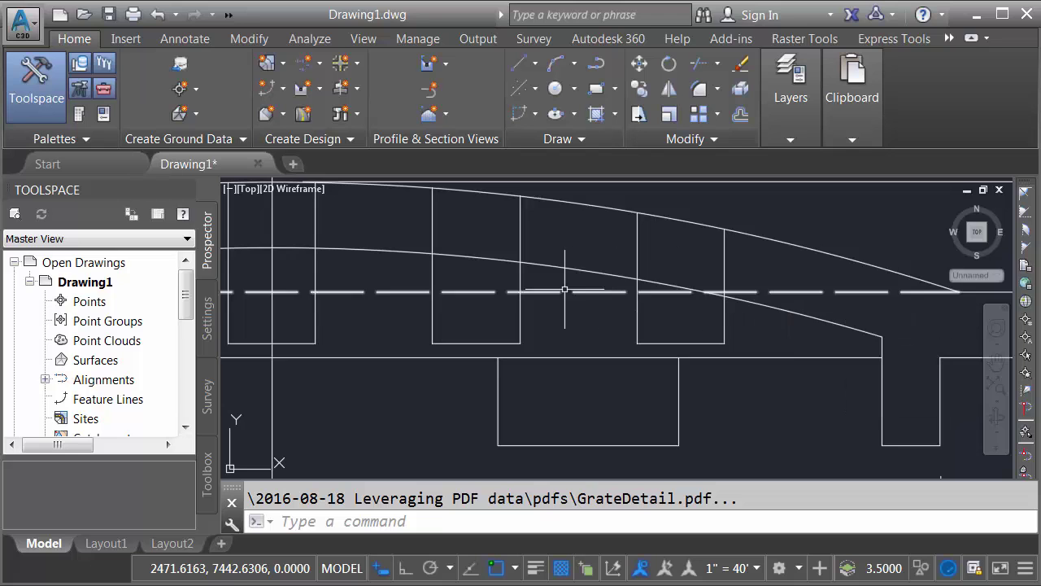
scroll(591, 318, down, 6)
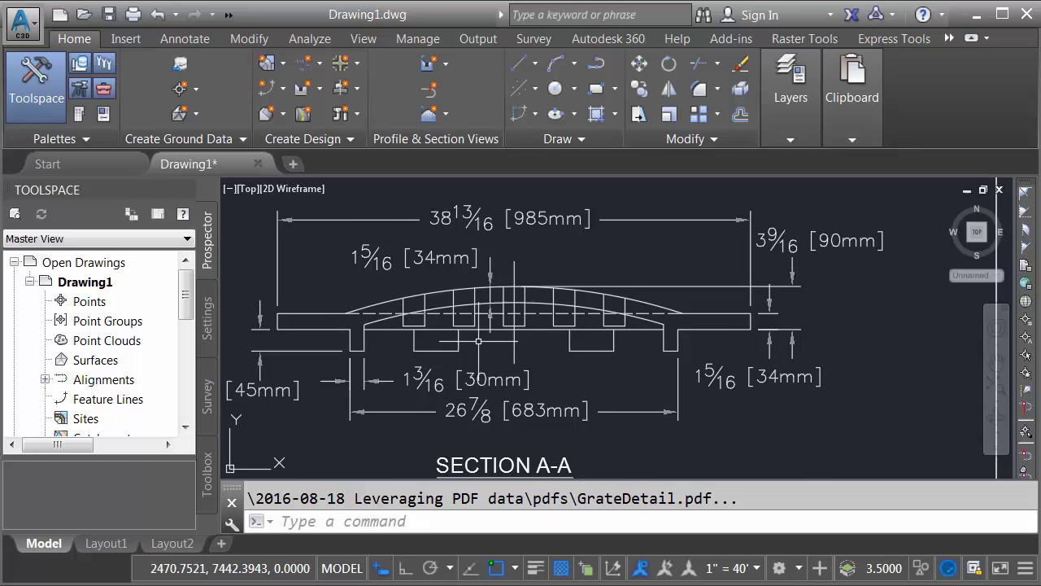
scroll(579, 355, down, 1)
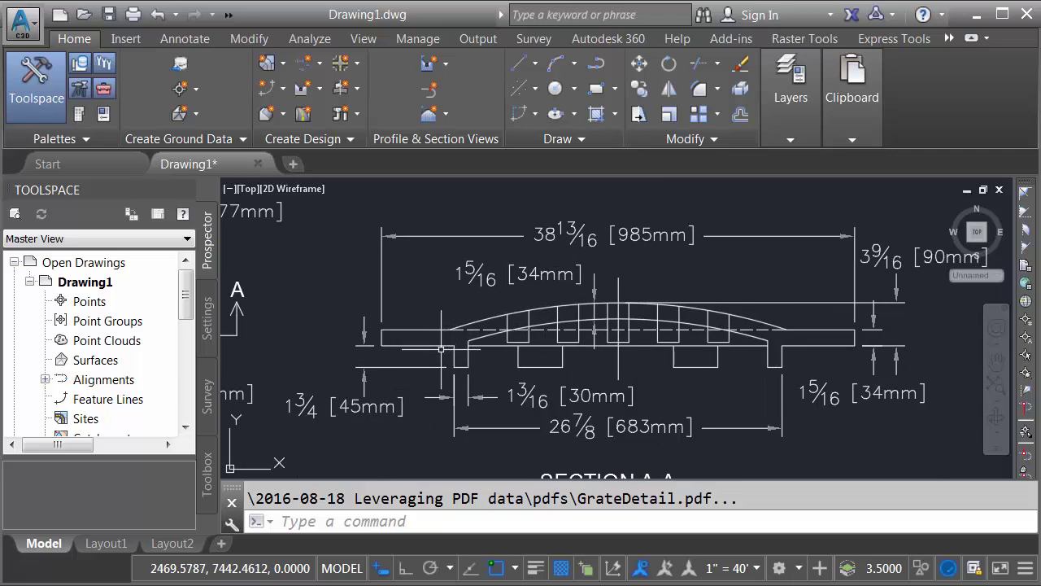
scroll(440, 349, up, 2)
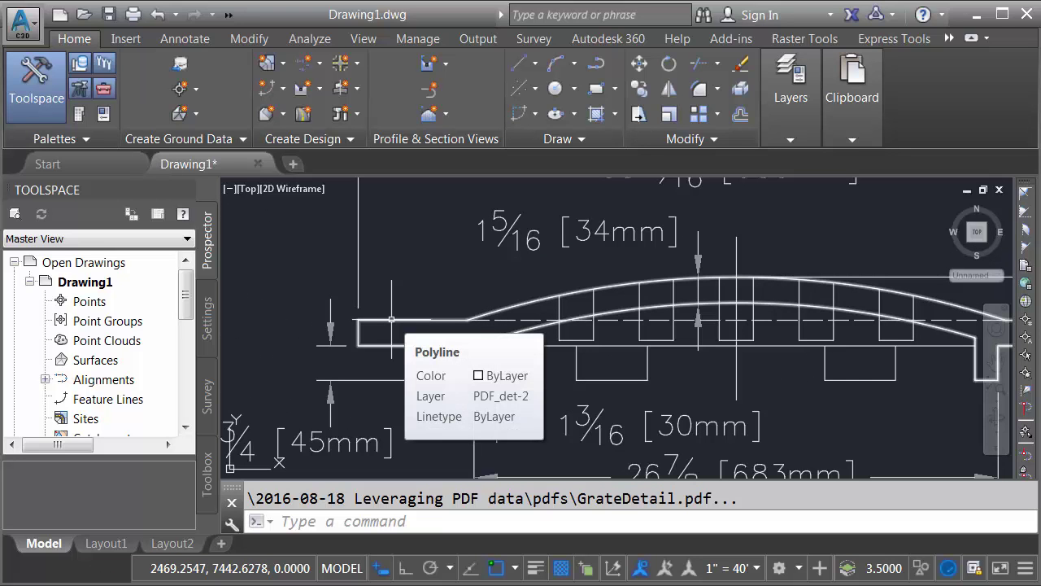
scroll(391, 320, down, 5)
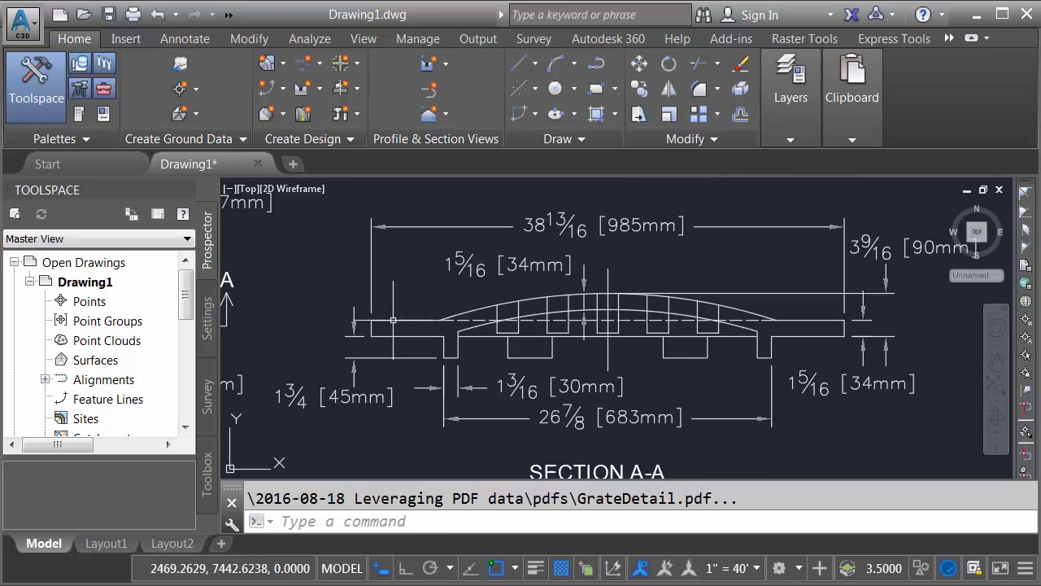
mouse_move(325, 408)
middle_down()
mouse_move(674, 339)
mouse_move(456, 335)
middle_up()
scroll(659, 319, up, 4)
scroll(659, 318, up, 2)
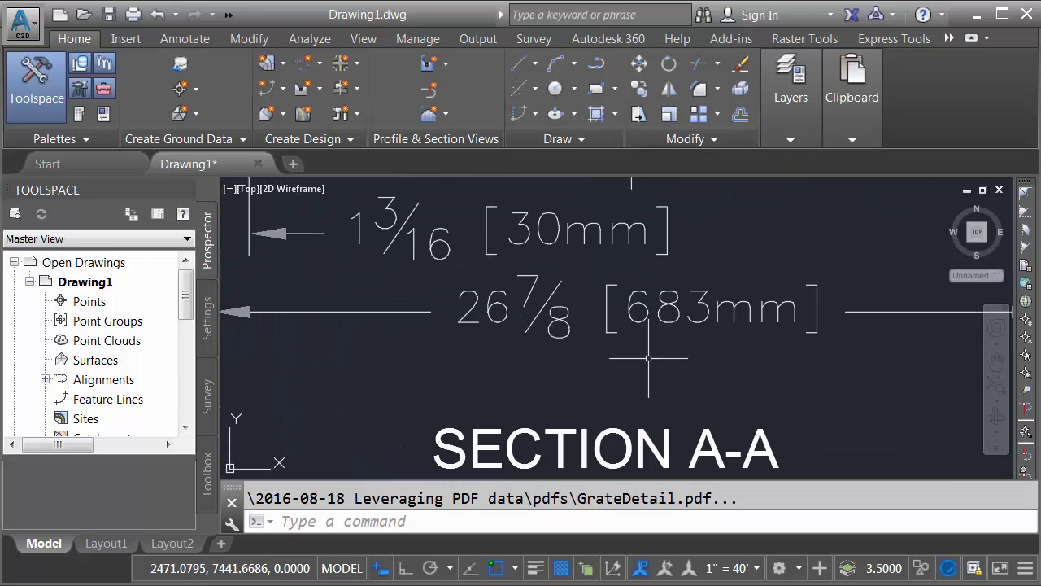
scroll(646, 352, down, 1)
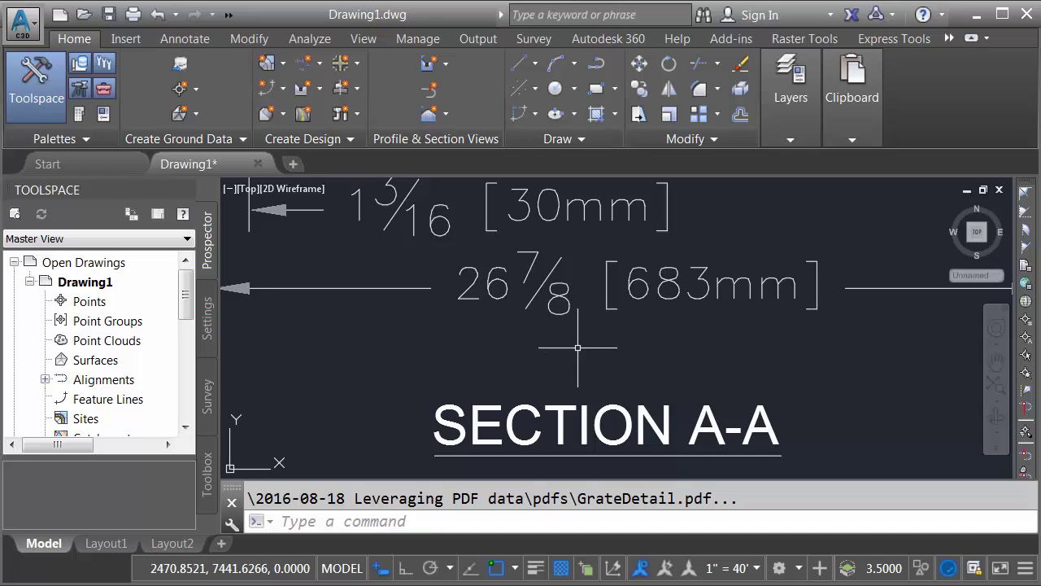
Edit the section title text, replacing each A with B so it reads SECTION B-B
click(560, 297)
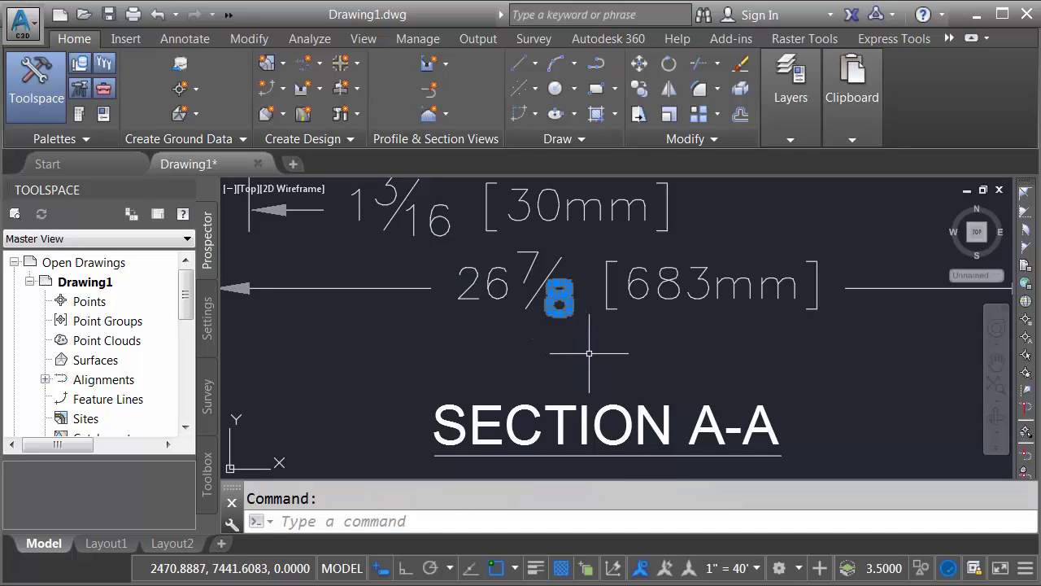
key(Escape)
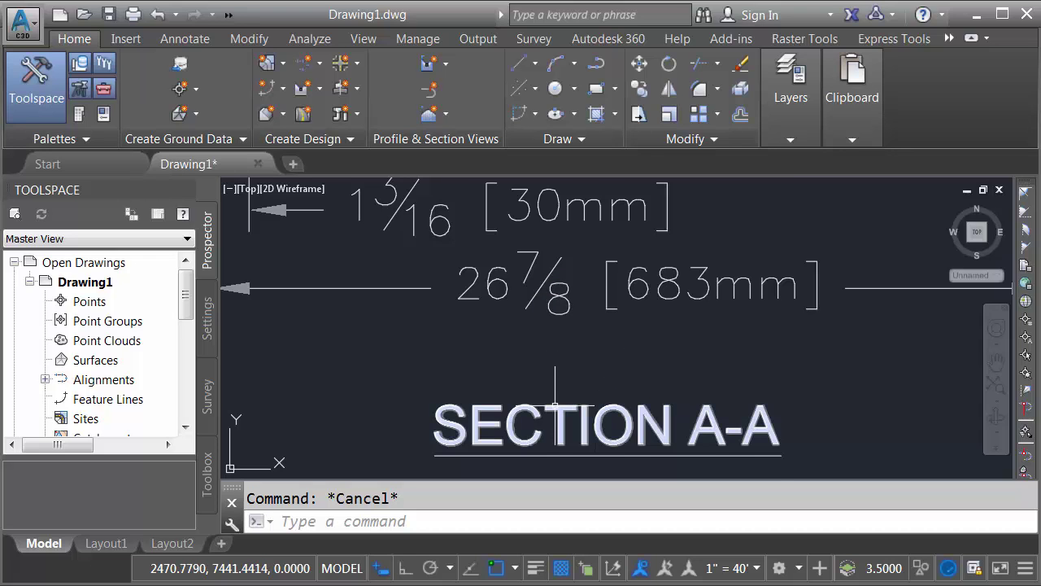
double_click(556, 407)
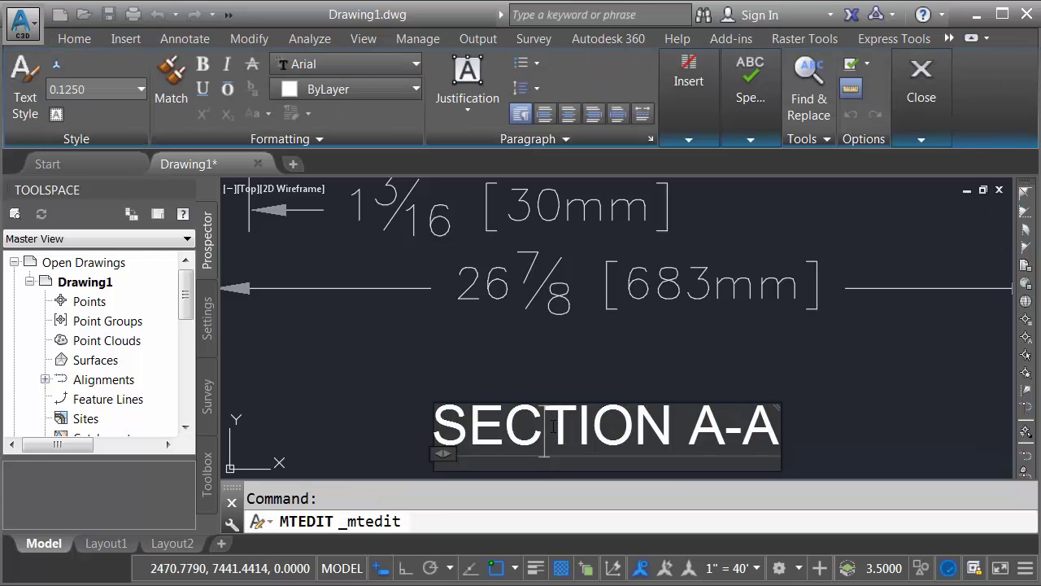
drag(544, 424, 709, 442)
text(B)
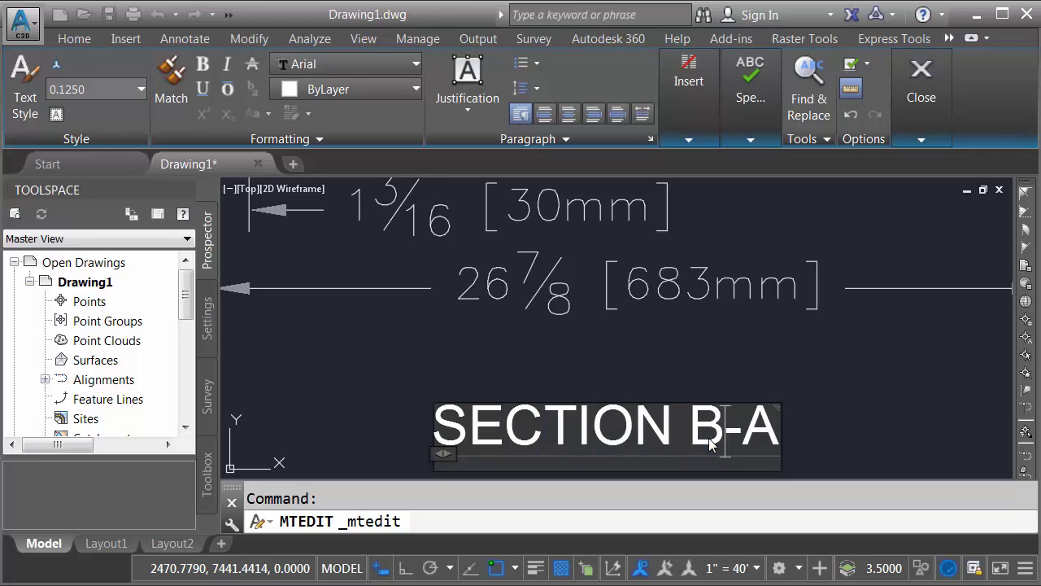
drag(742, 431, 779, 434)
text(B)
click(730, 373)
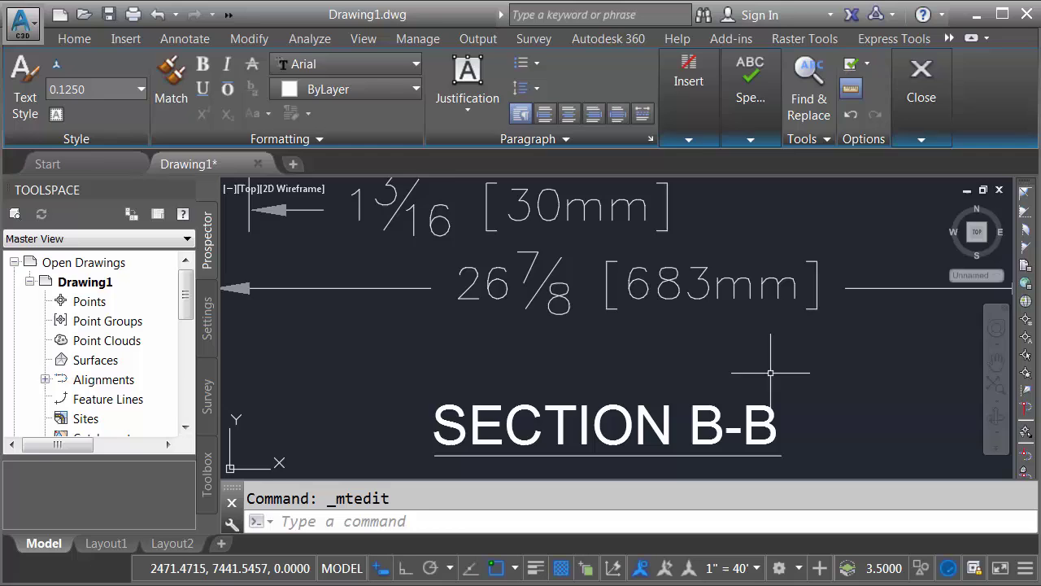
scroll(731, 372, down, 10)
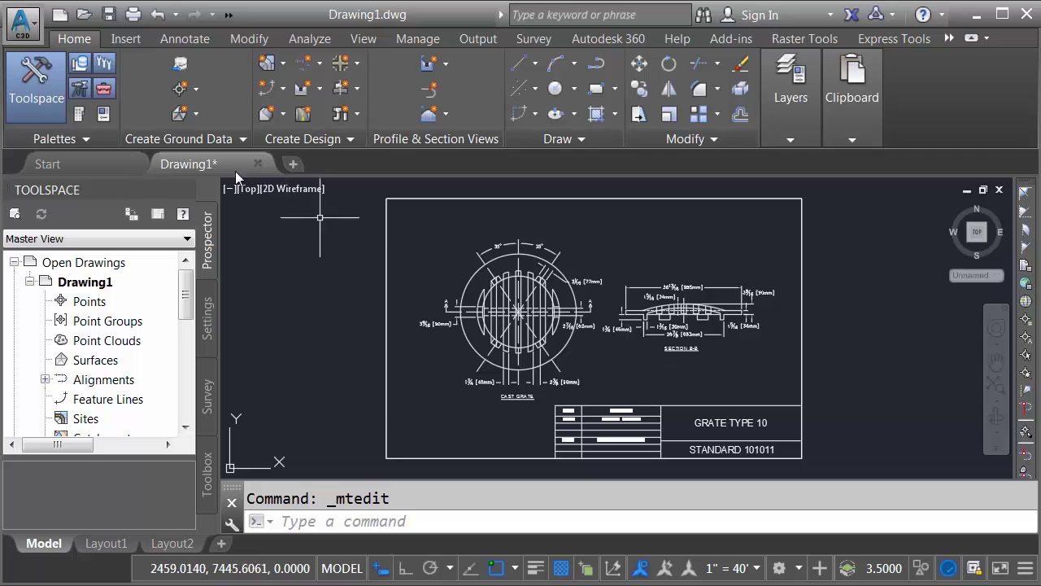
Create a new drawing from the _AutoCAD Civil 3D (Imperial) NCS.dwt template
click(24, 28)
click(50, 128)
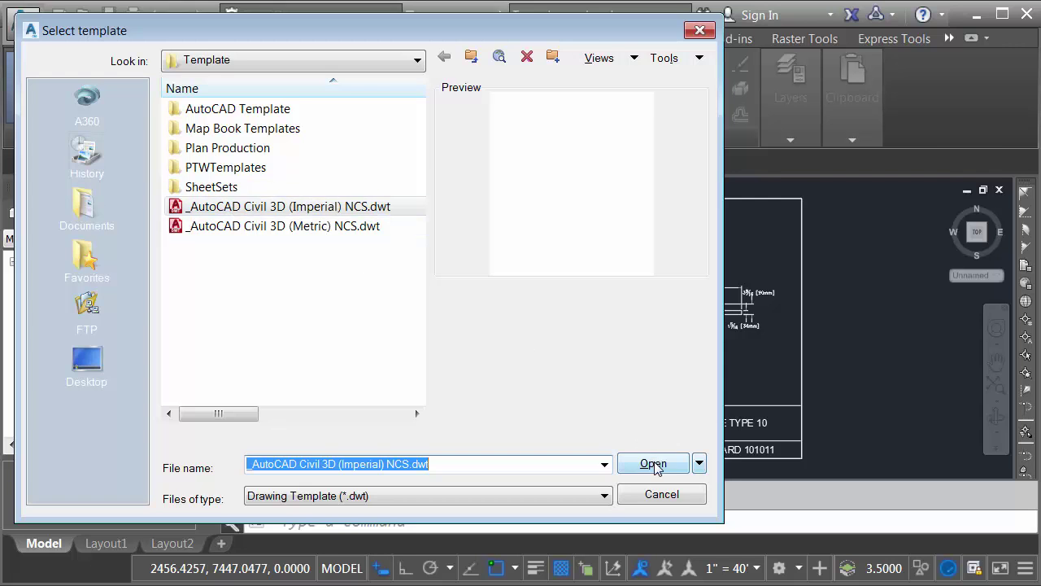
click(653, 464)
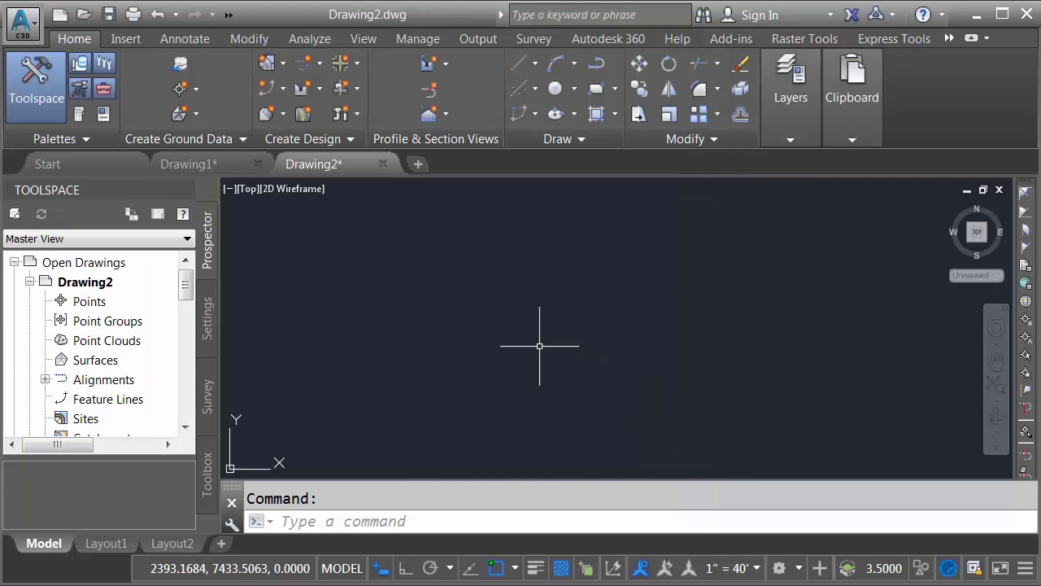
text(pdf)
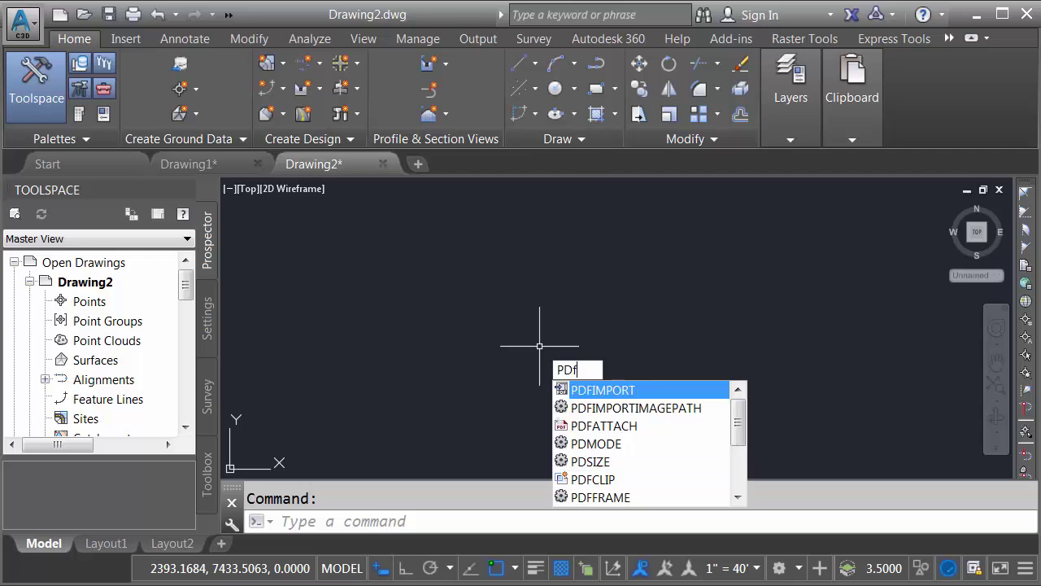
text(import)
Run PDFIMPORT, open CombinationGrateDetail.pdf from file, and include raster images
key(Return)
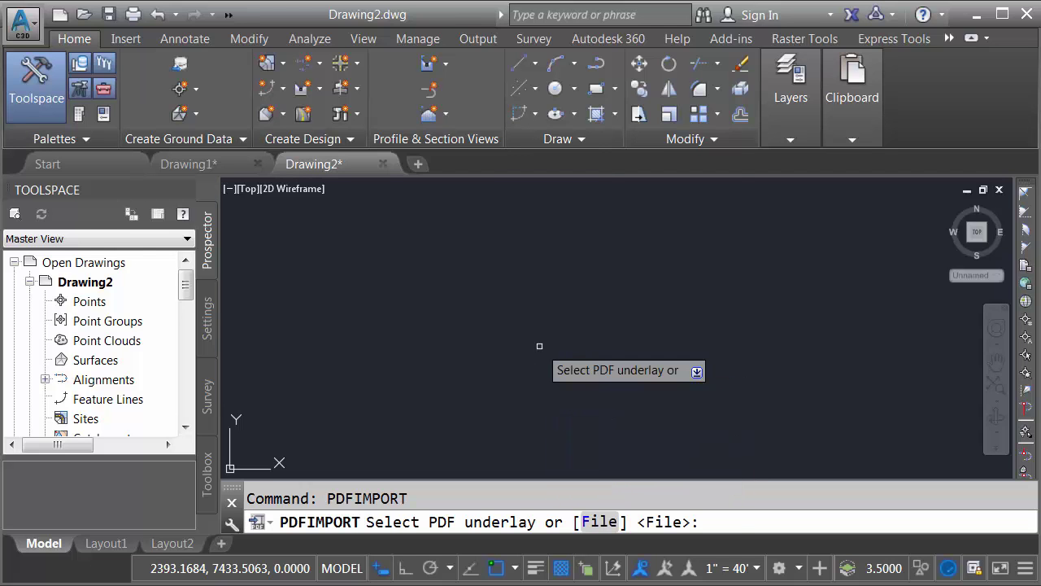
key(Return)
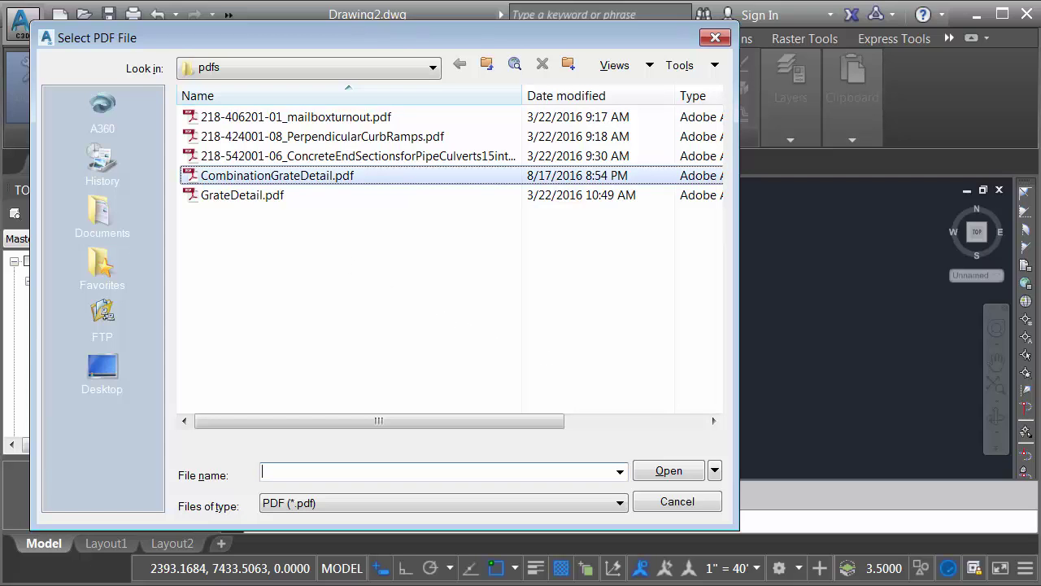
click(277, 175)
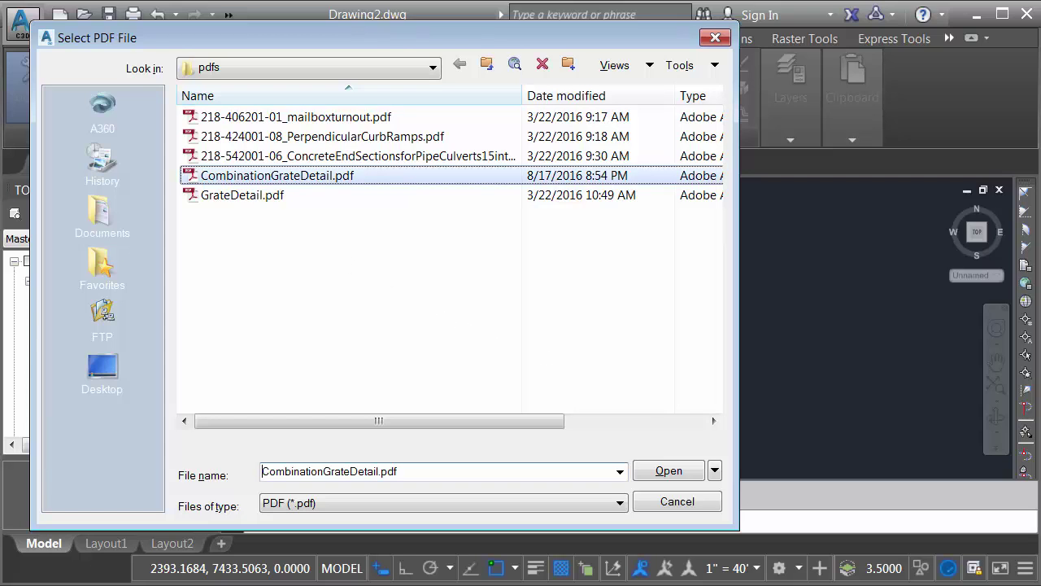
click(668, 472)
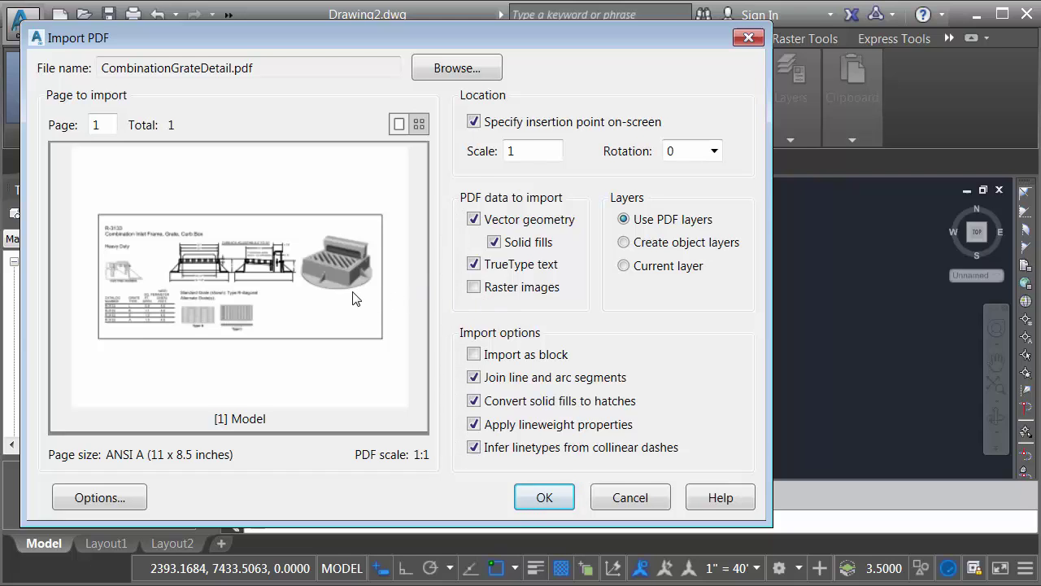
click(473, 287)
Keep the PDF Images save location in Options and accept the Import PDF settings
click(99, 498)
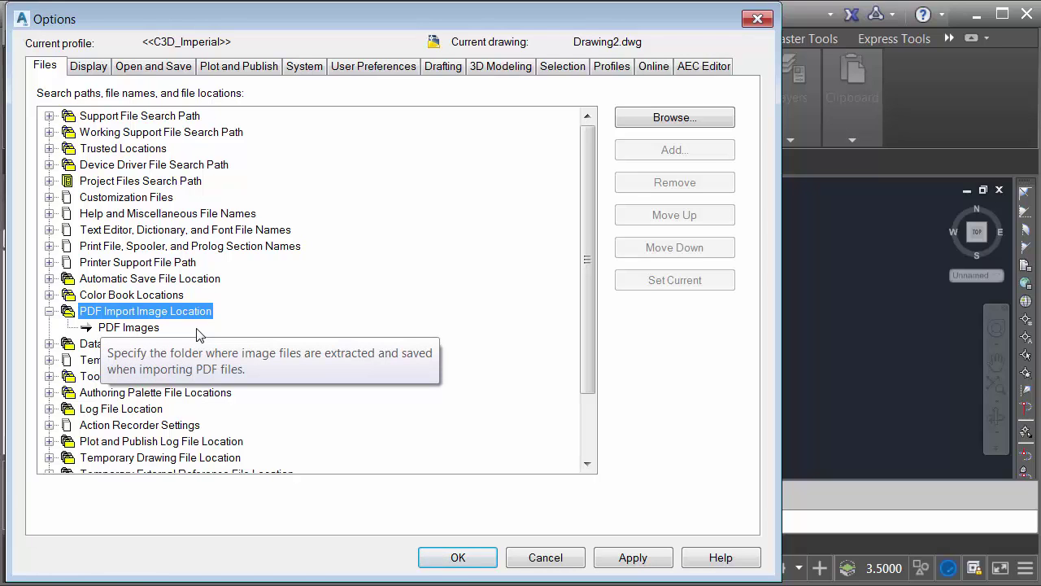
click(435, 558)
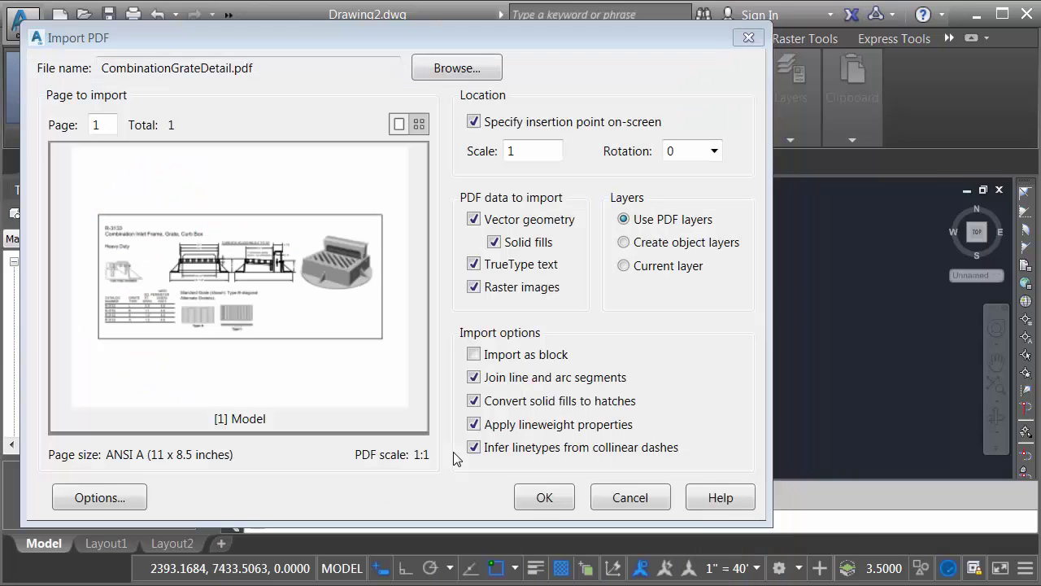
click(542, 498)
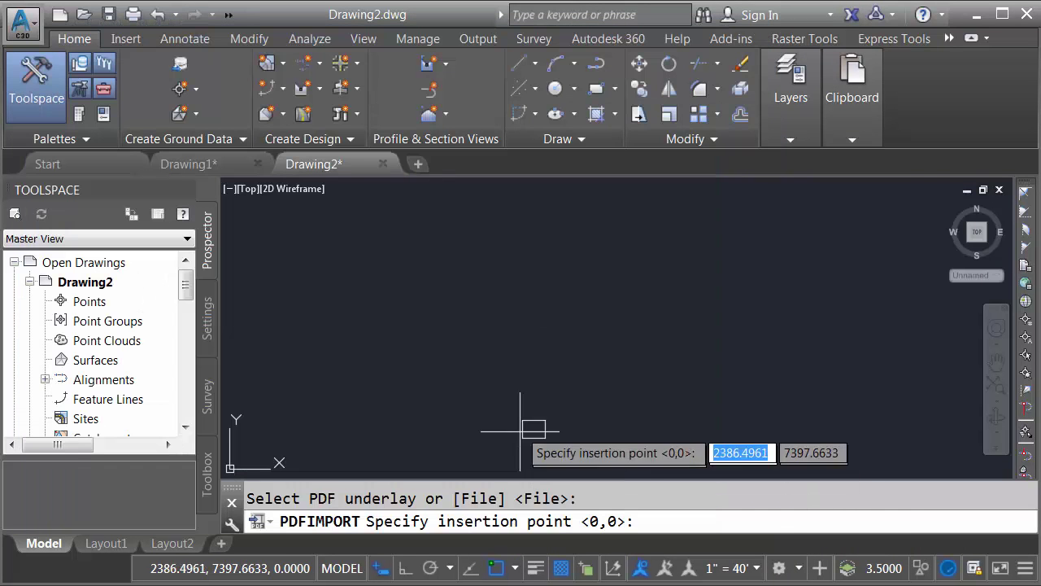
Place CombinationGrateDetail.pdf in Drawing2 and inspect the curb box section and Type S/L grate pictures
click(493, 363)
scroll(661, 284, up, 3)
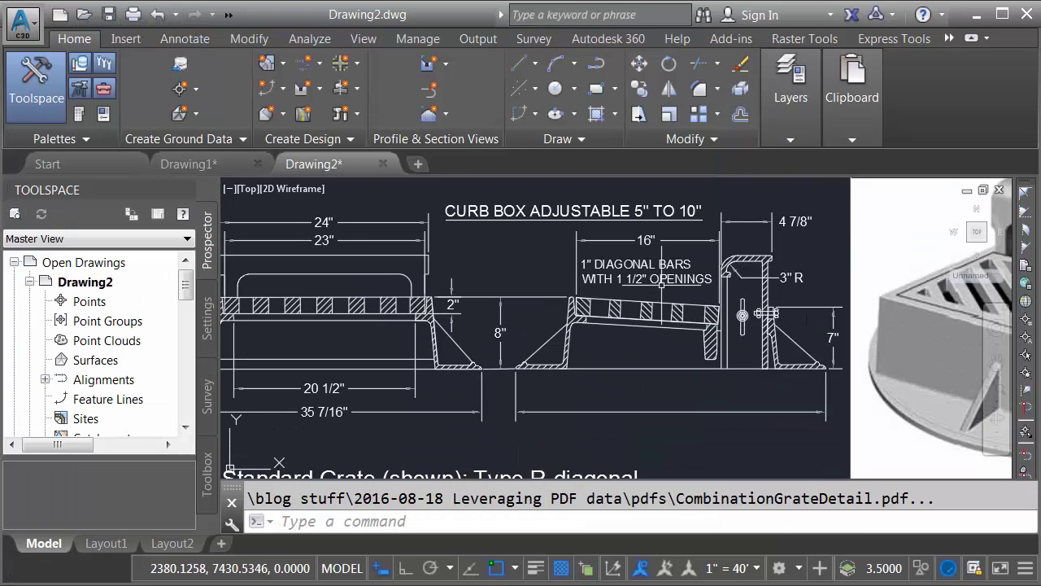
mouse_move(737, 329)
middle_down()
mouse_move(779, 333)
mouse_move(293, 336)
middle_up()
scroll(431, 358, down, 3)
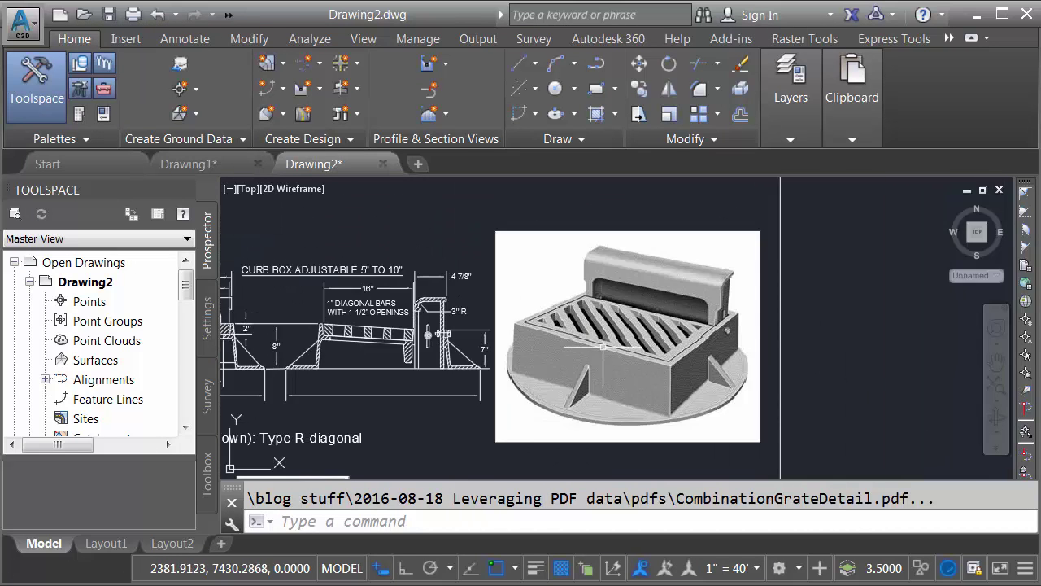
scroll(602, 348, up, 3)
middle_drag(551, 402, 663, 344)
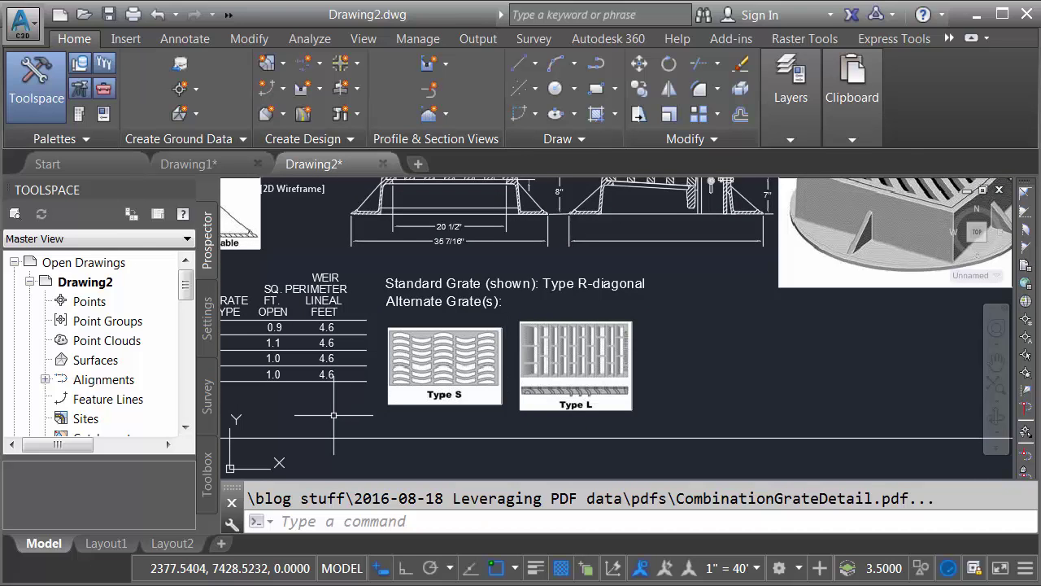
Open the PDF Images folder holding CombinationGrateDetail8727 through CombinationGrateDetail8730 PNGs
key(alt+Tab)
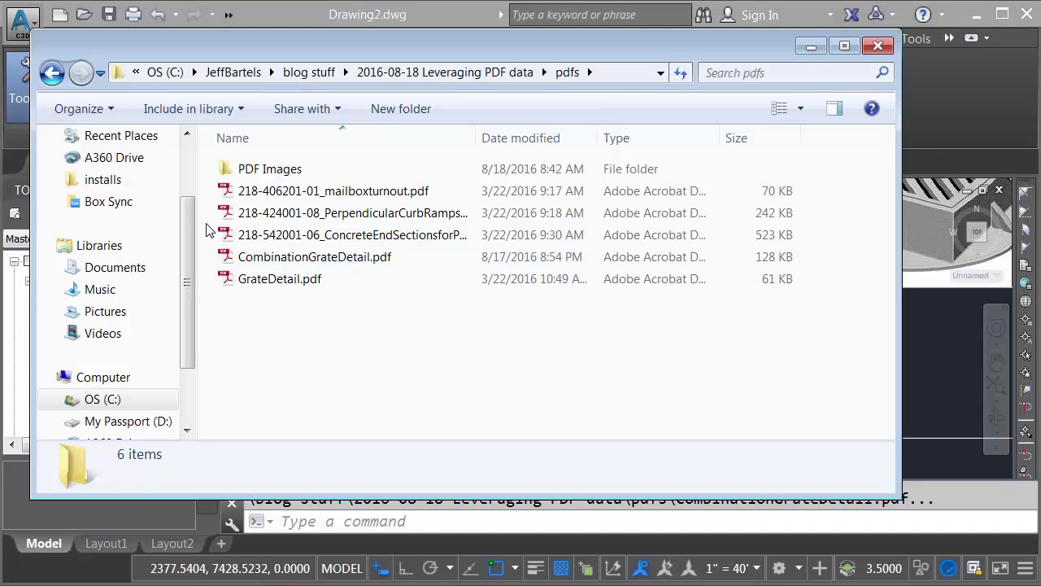
double_click(221, 167)
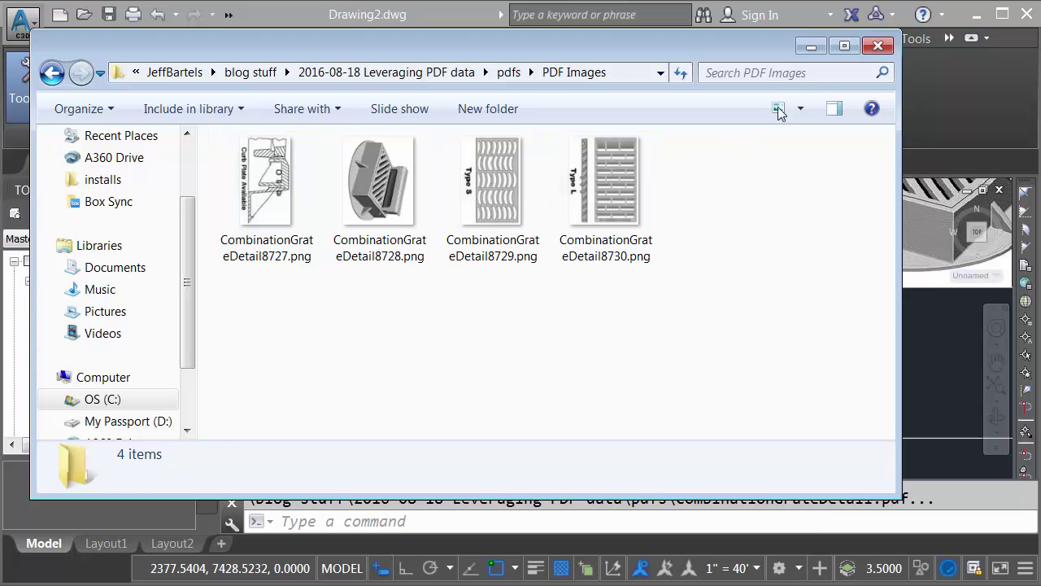
Return to Drawing2 and pan the imported grate detail aside to expose empty model space
click(877, 46)
scroll(537, 293, down, 4)
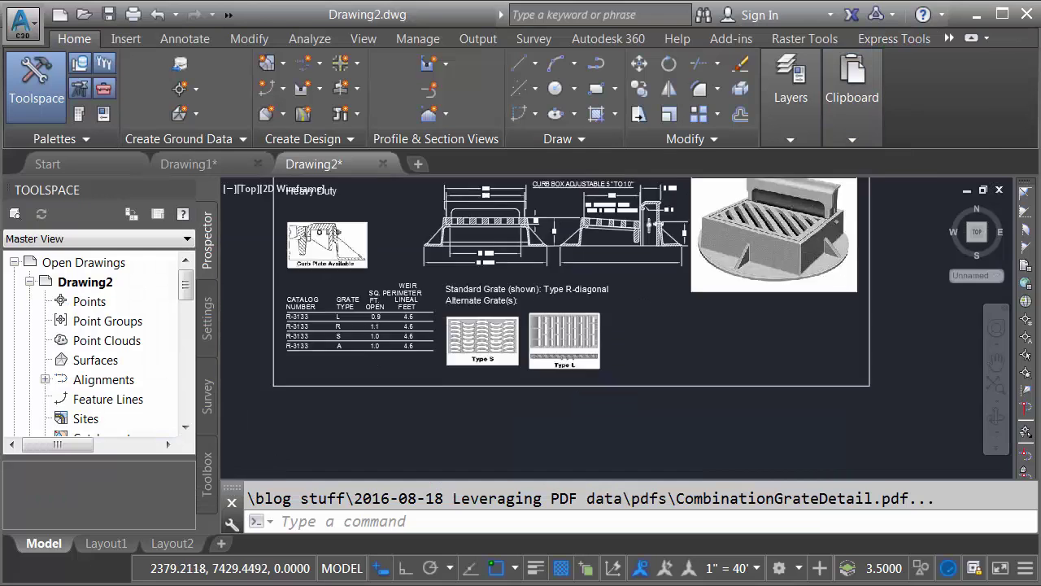
scroll(537, 293, up, 1)
middle_drag(537, 294, 526, 317)
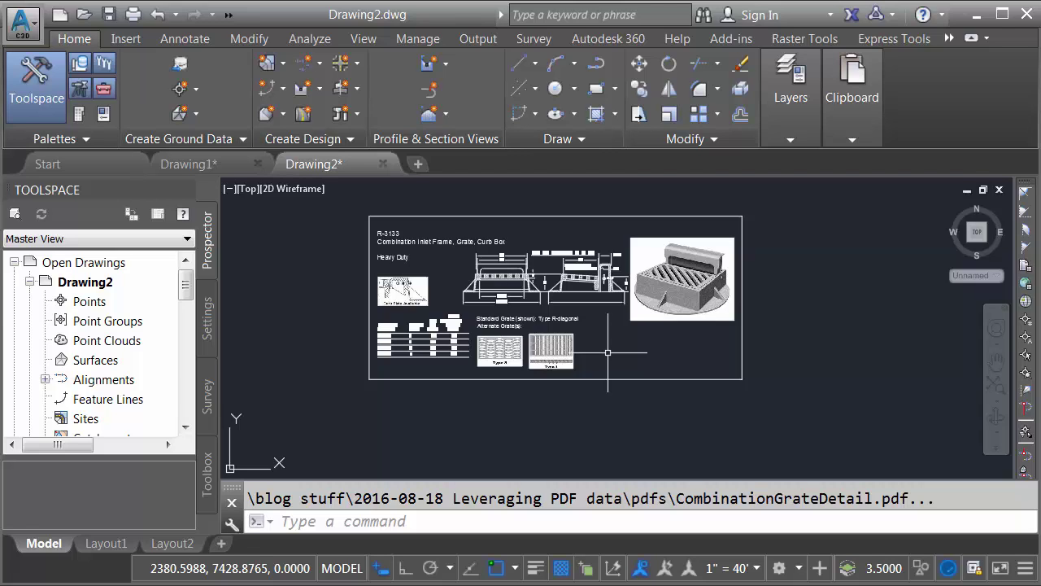
mouse_move(820, 353)
middle_down()
mouse_move(548, 353)
mouse_move(274, 375)
middle_up()
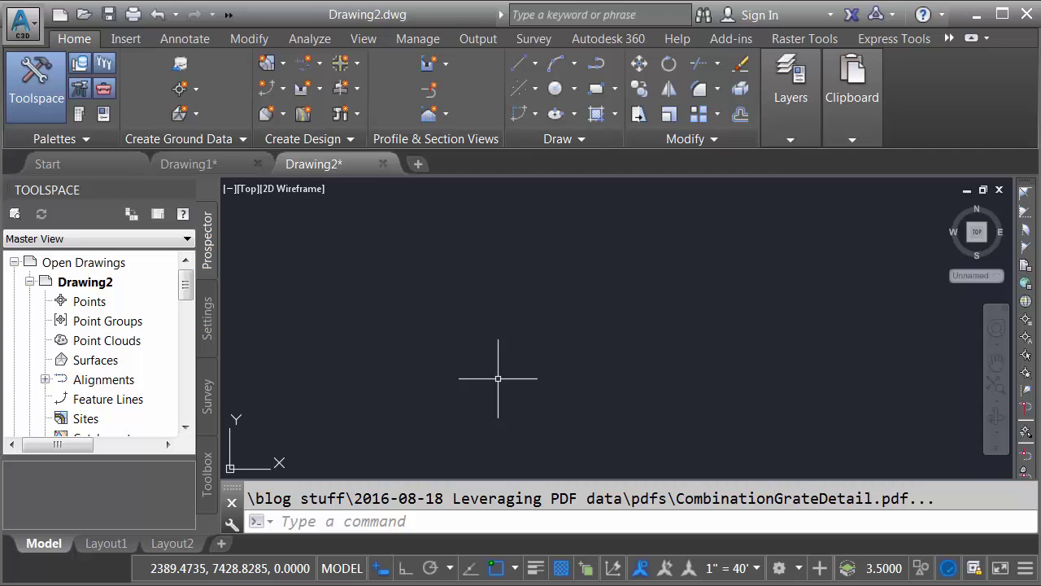
text(xref)
key(Return)
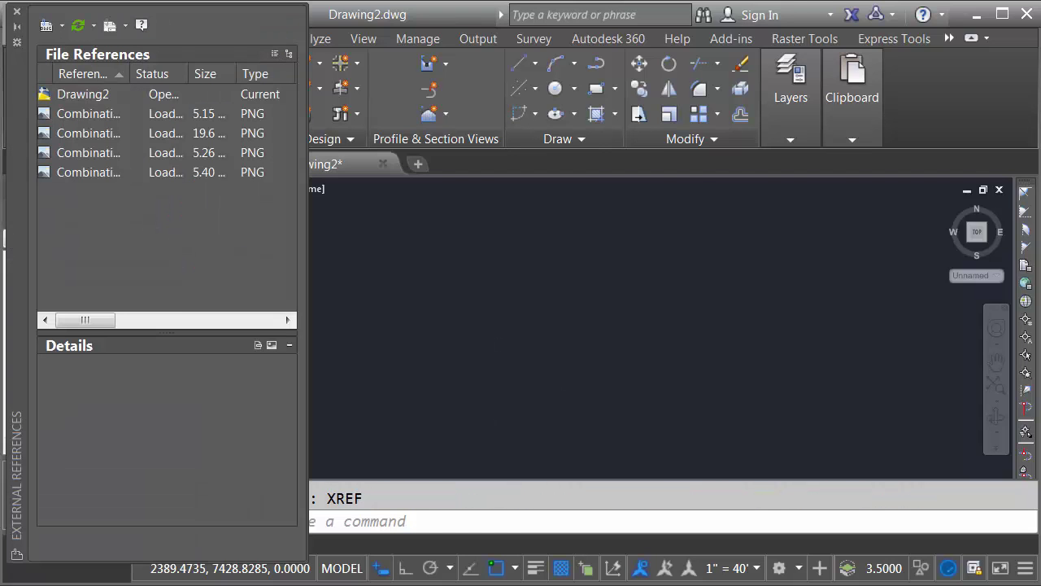
right_click(107, 220)
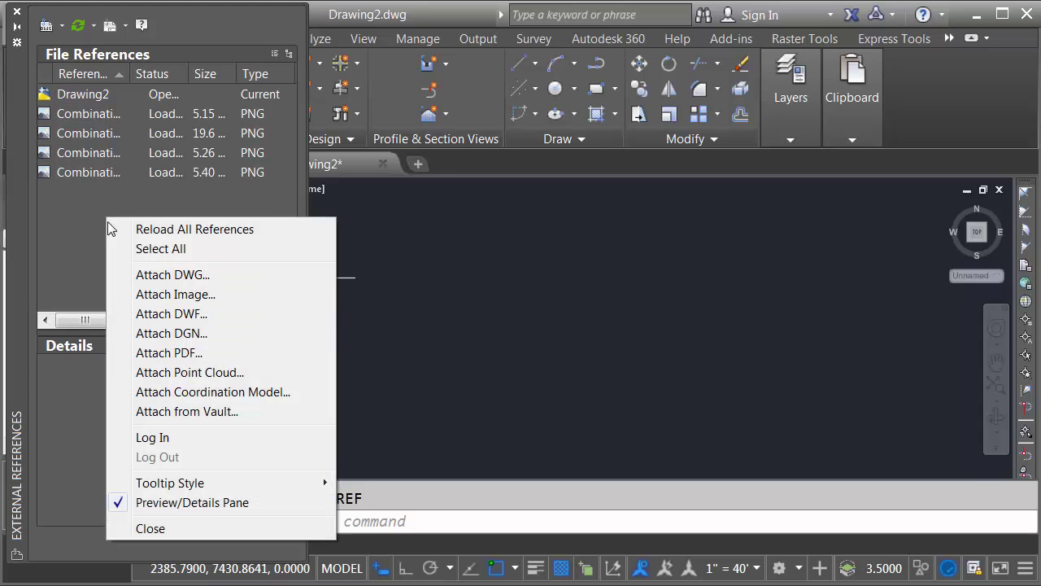
click(129, 352)
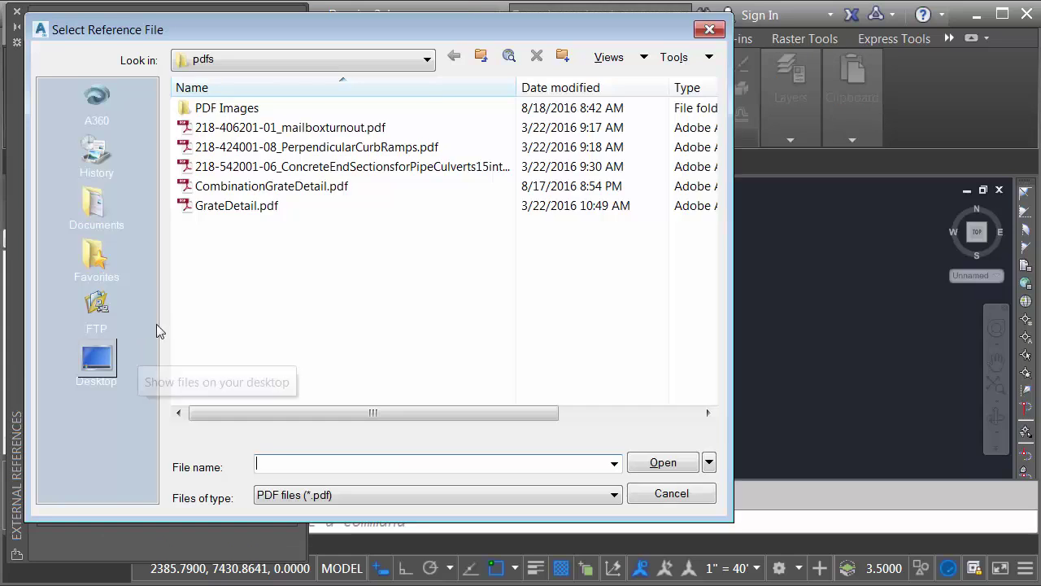
click(285, 155)
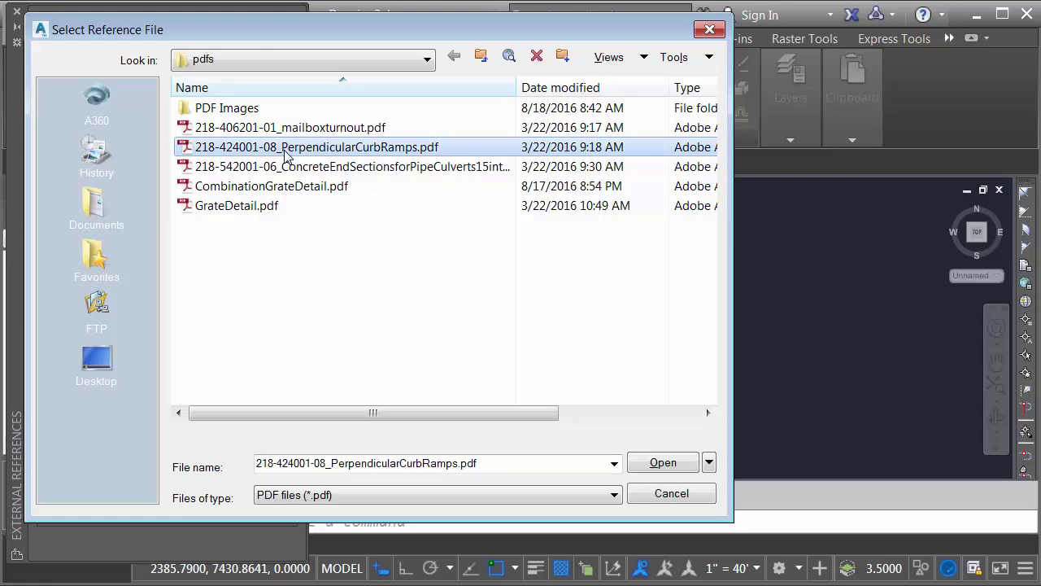
click(663, 462)
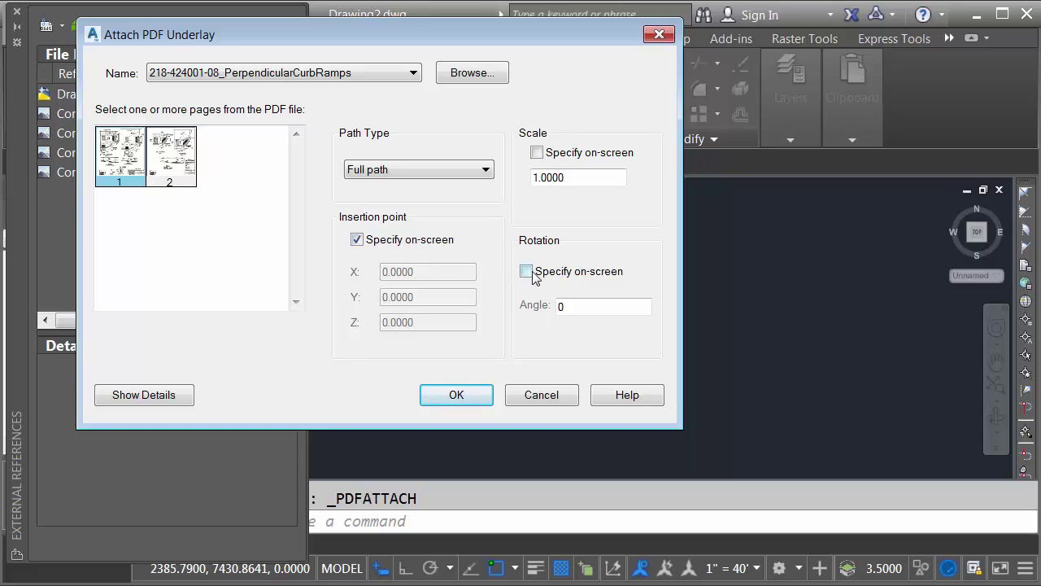
Accept scale 1 and angle 0, place the curb ramps underlay, and centre the sheet
click(472, 394)
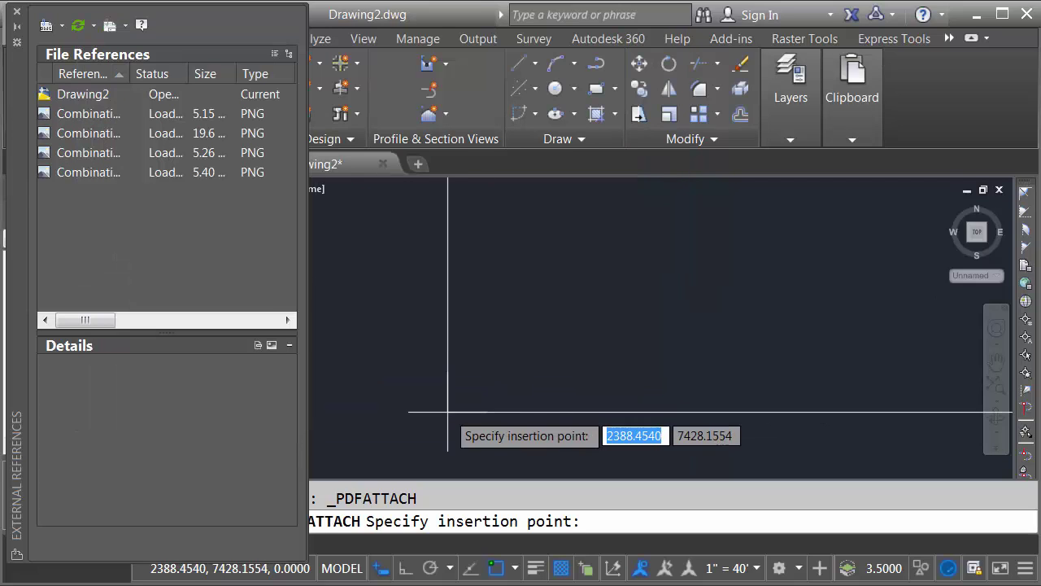
click(447, 415)
scroll(493, 399, down, 5)
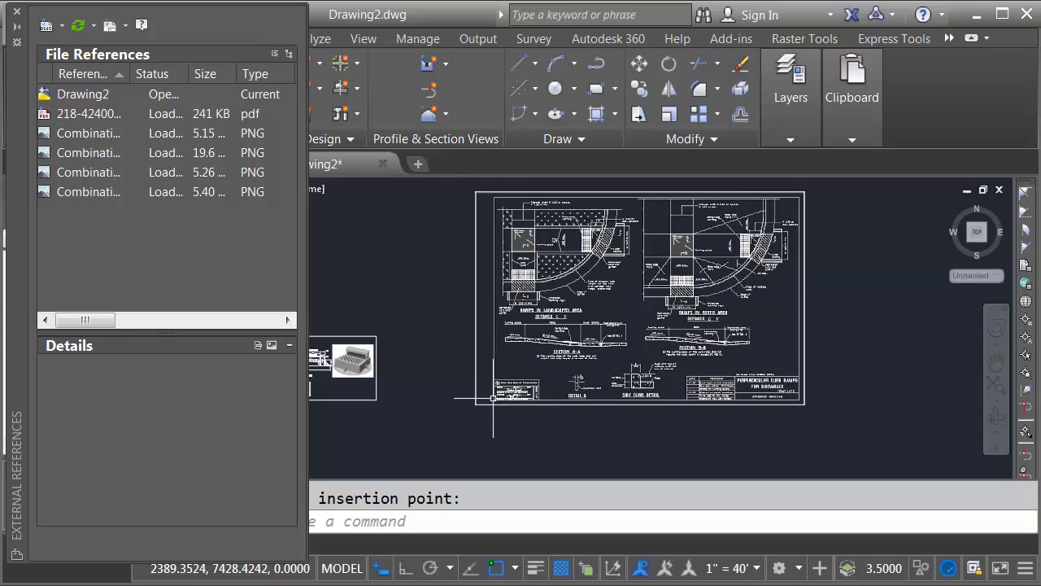
middle_drag(596, 351, 566, 363)
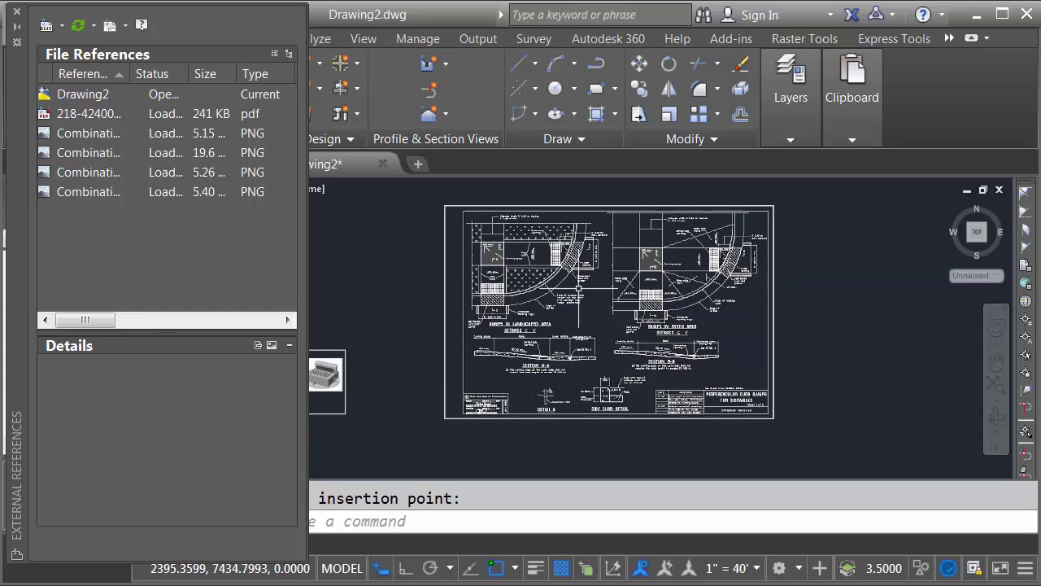
scroll(579, 288, up, 5)
Pan and zoom across the sheet to frame the SECTION B-B detail above the title block
middle_drag(915, 453, 639, 363)
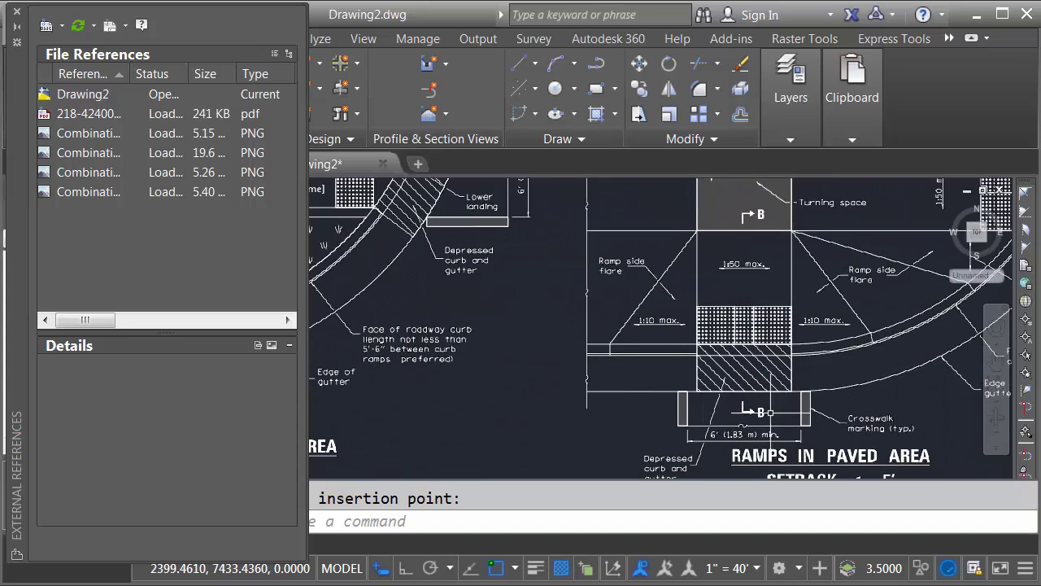
mouse_move(769, 412)
middle_down()
mouse_move(685, 312)
mouse_move(626, 269)
middle_up()
middle_drag(659, 388, 671, 303)
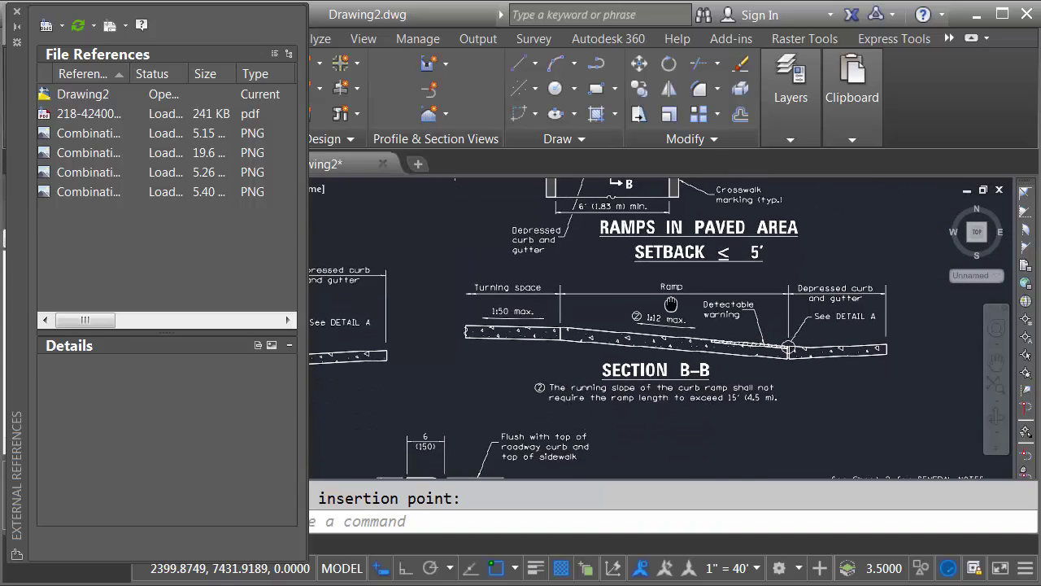
middle_drag(650, 398, 604, 331)
middle_drag(826, 326, 724, 258)
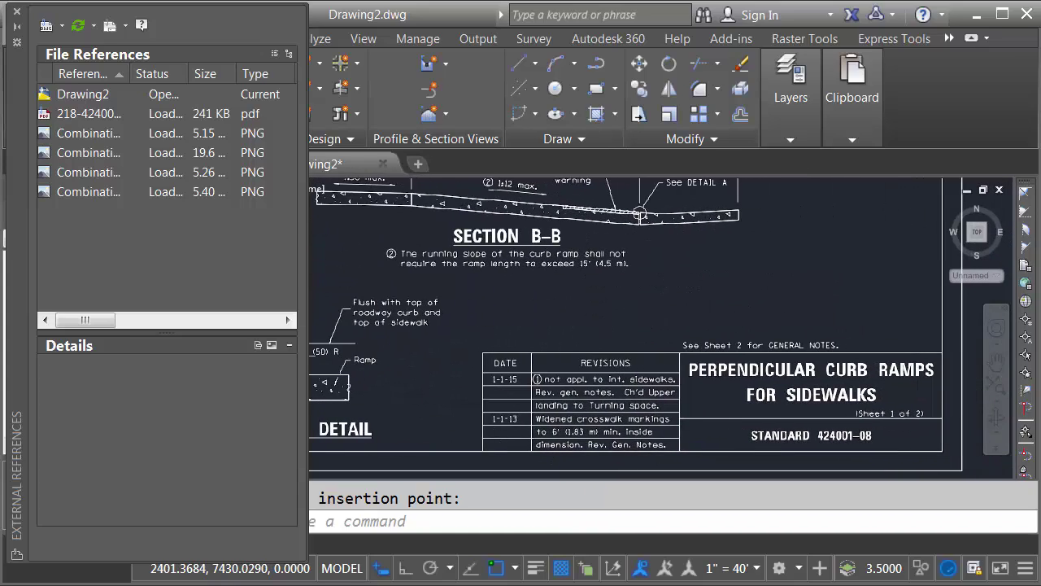
scroll(643, 343, down, 2)
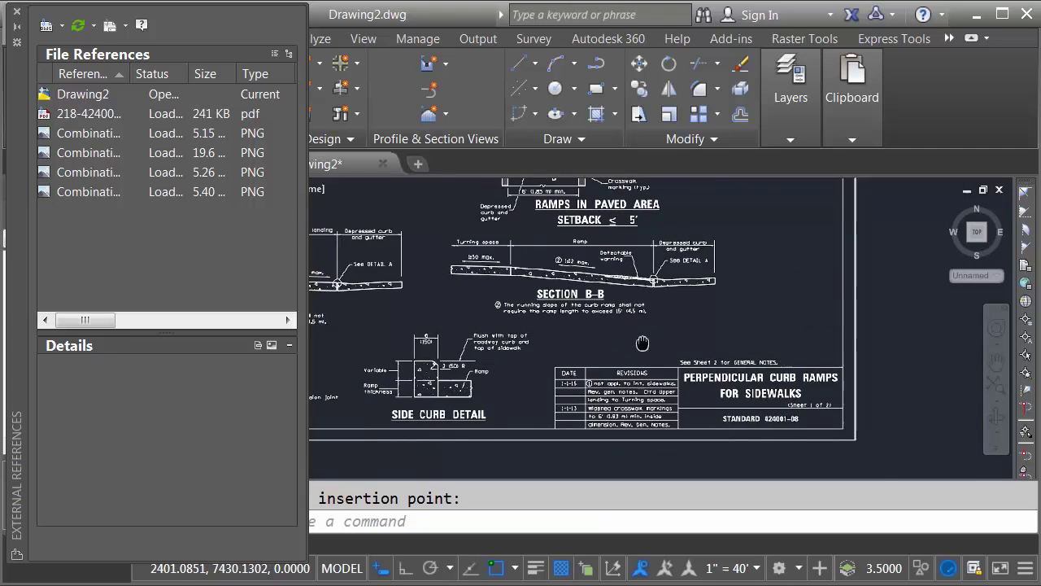
middle_drag(643, 343, 667, 377)
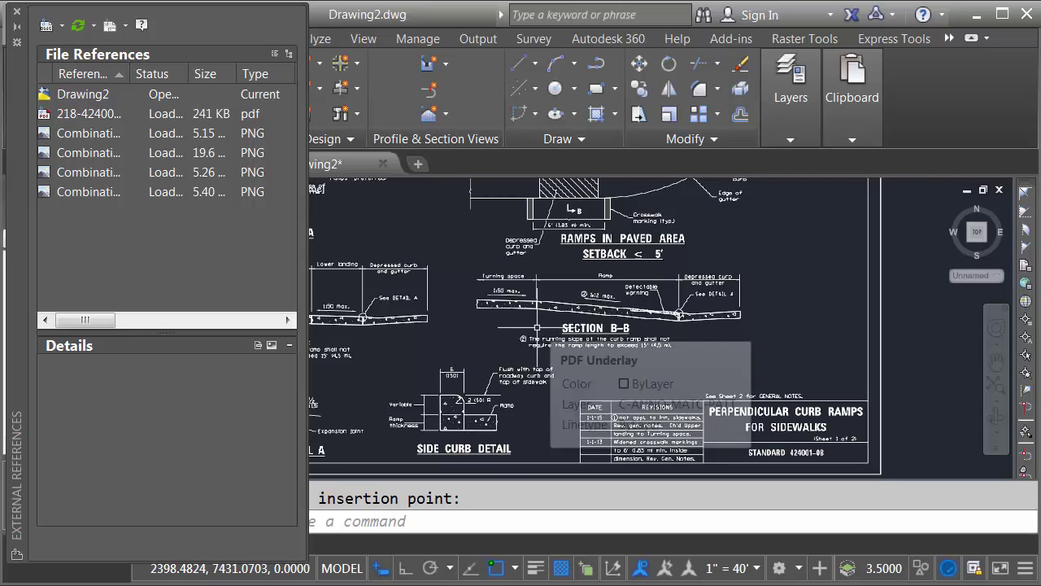
Use PDFIMPORT on a window around SECTION B-B, then detach the curb ramps underlay
text(pdfim)
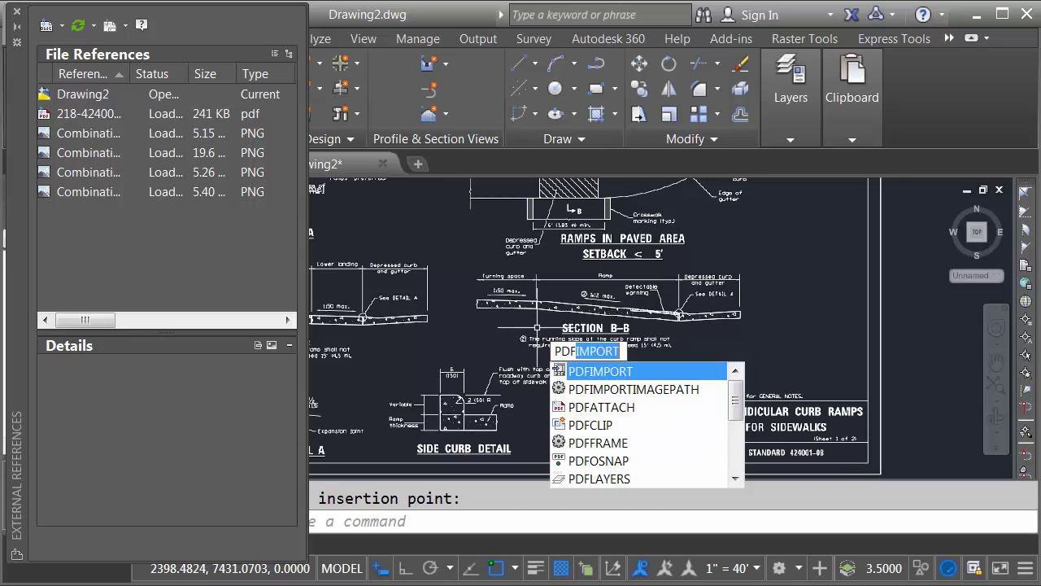
key(Return)
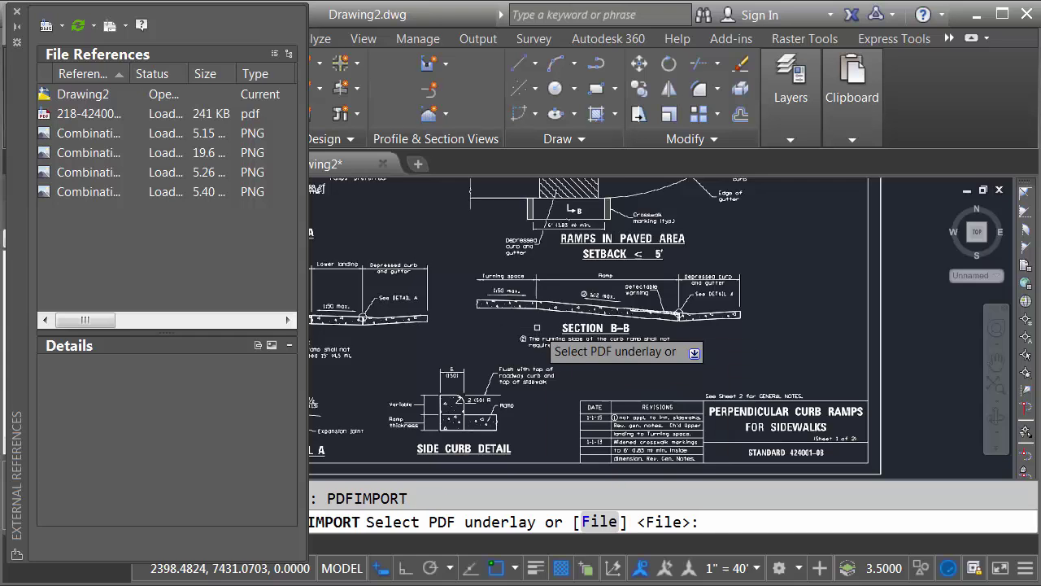
click(591, 404)
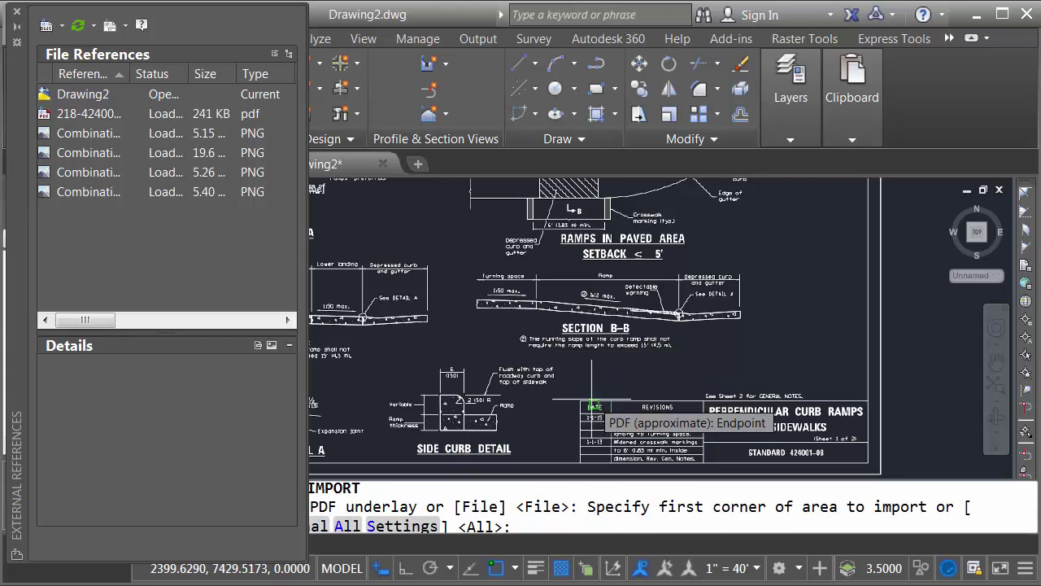
click(466, 264)
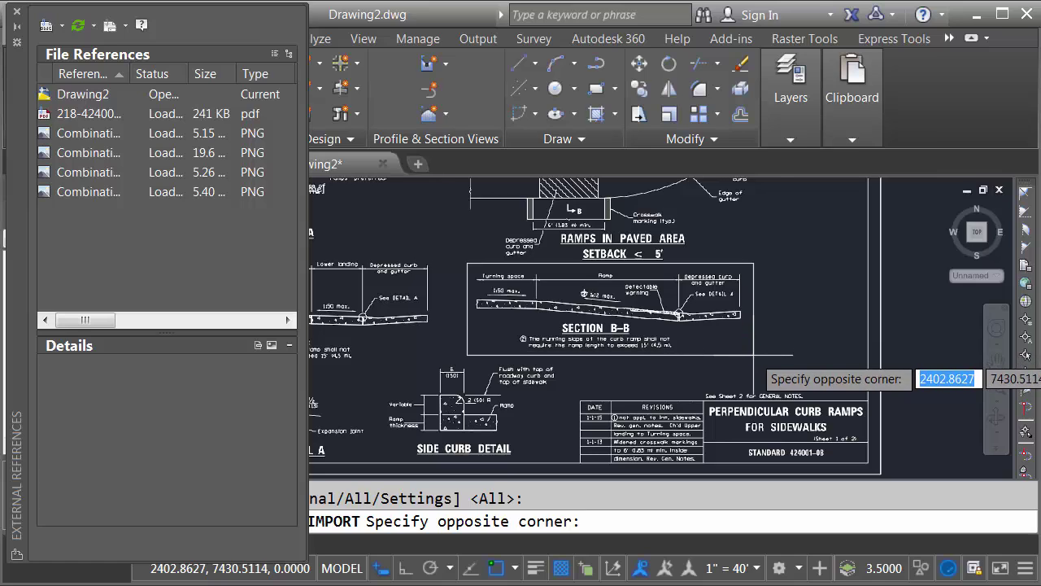
click(753, 354)
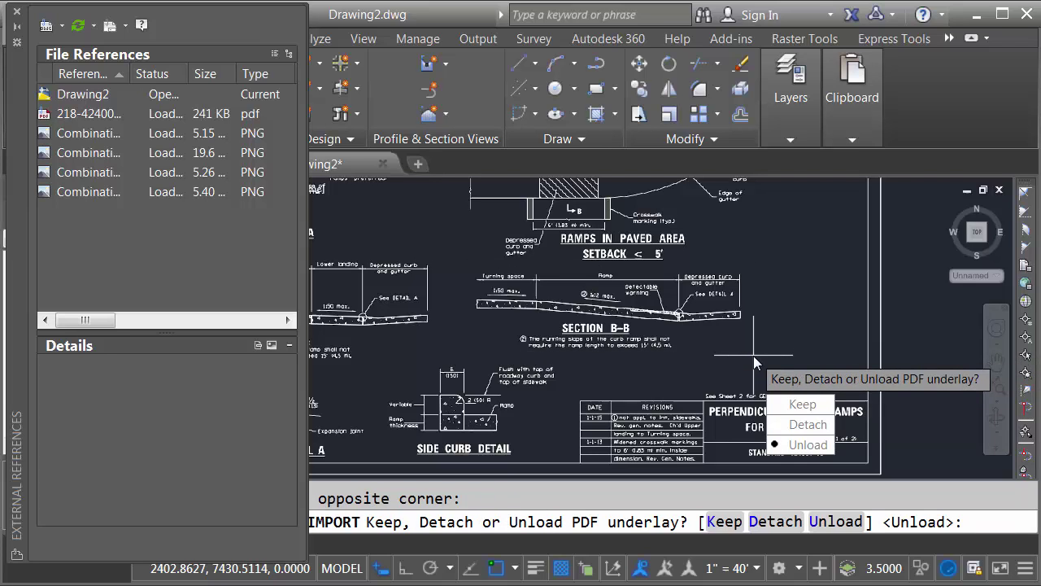
click(780, 425)
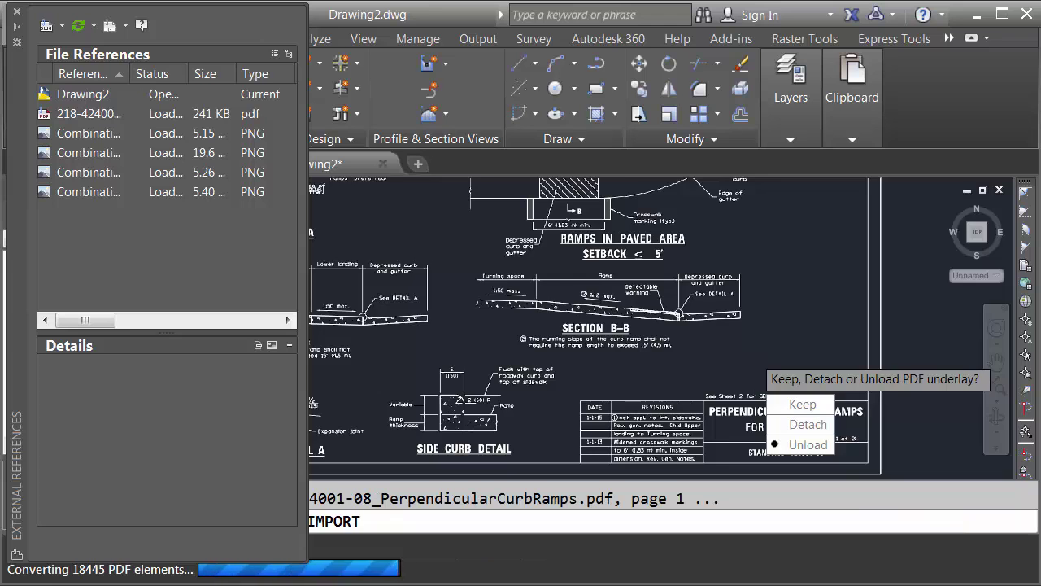
Close the External References palette and zoom in on the imported SECTION B-B linework
click(16, 11)
scroll(605, 288, up, 3)
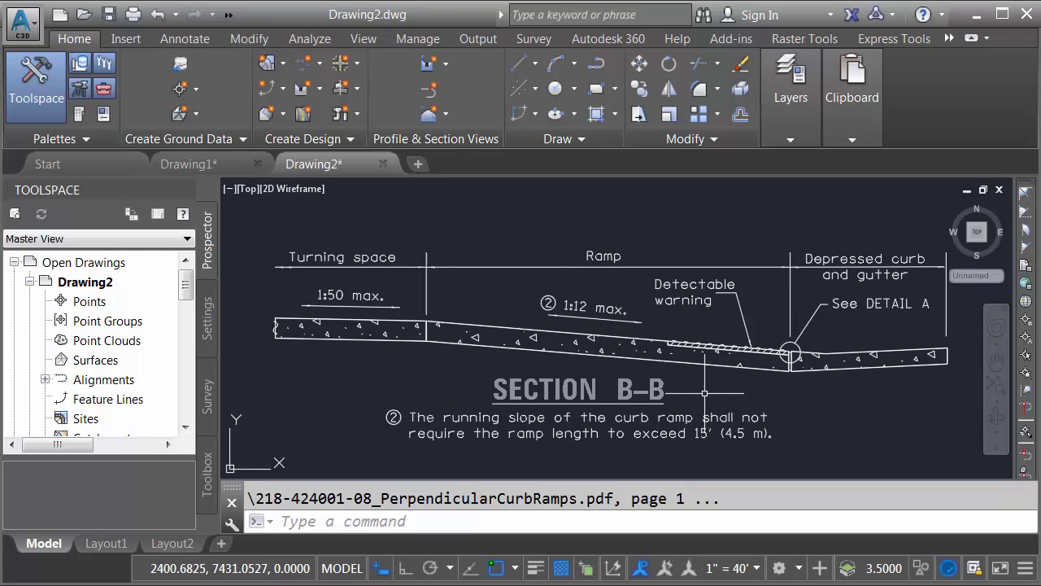